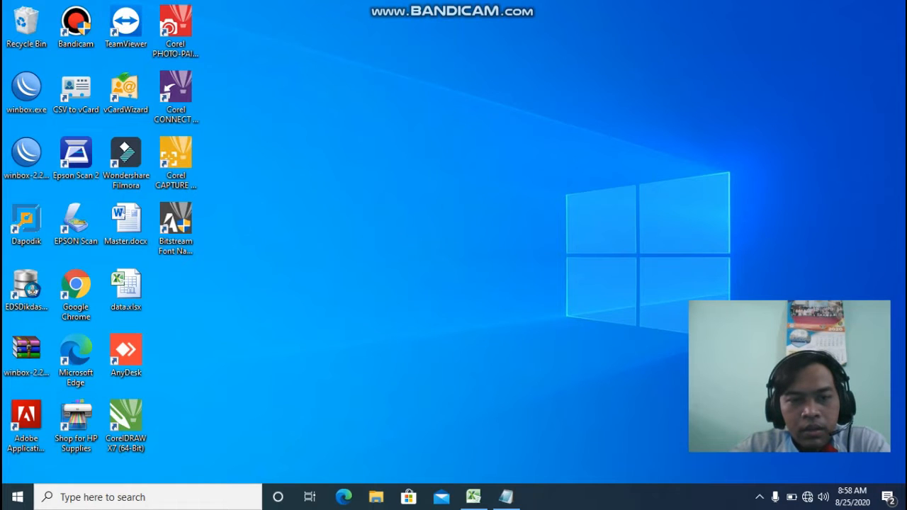
right_click(365, 236)
left_click(399, 274)
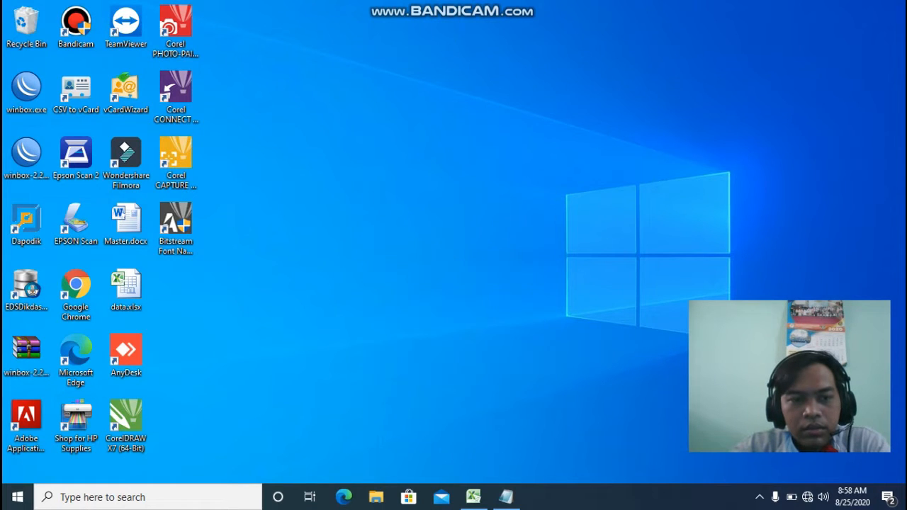
right_click(334, 183)
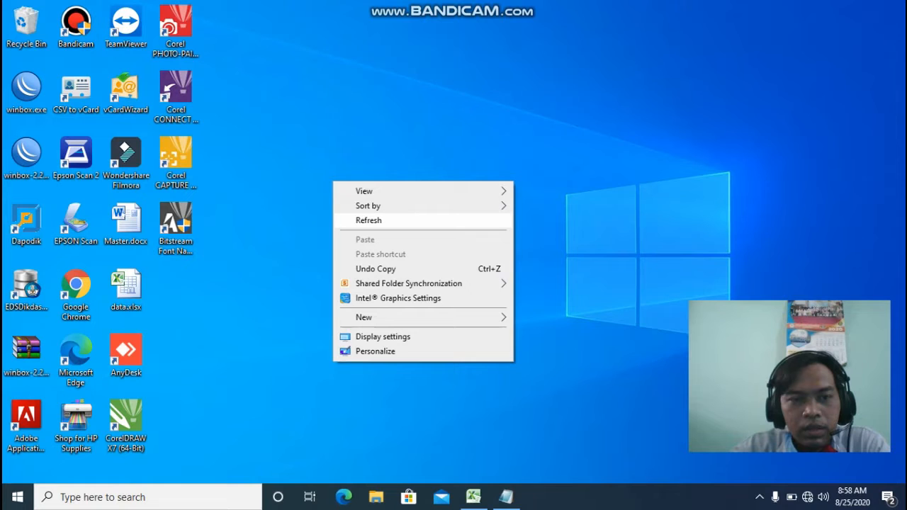
left_click(368, 221)
right_click(302, 160)
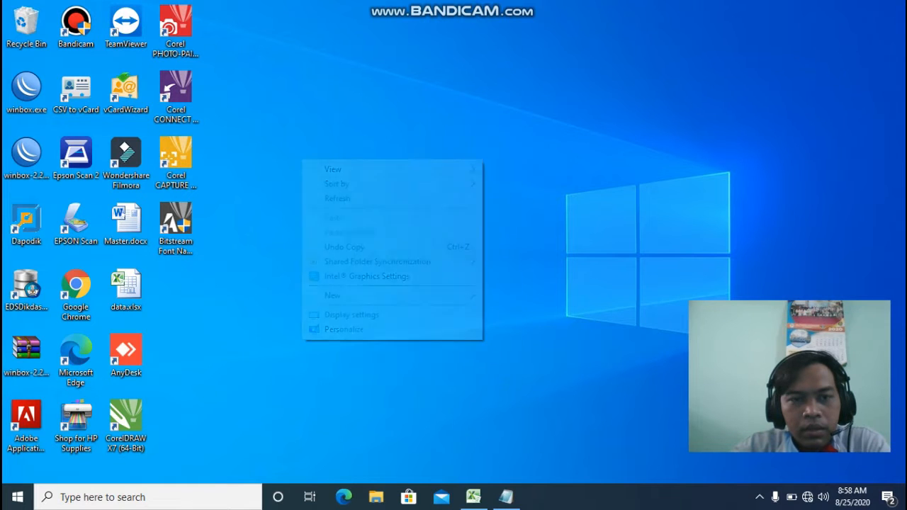
left_click(338, 198)
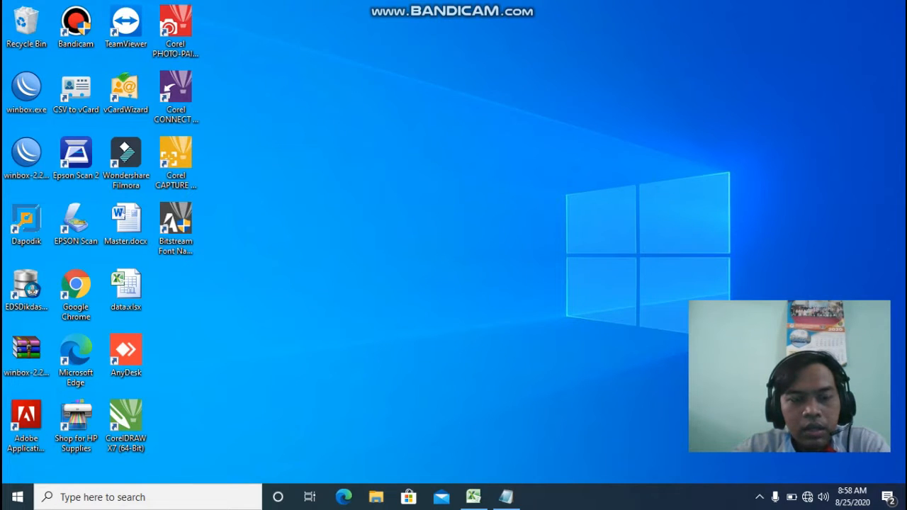
Bring up the untitled Notepad notes on IF ELSE and reposition their window for reading.
left_click(506, 496)
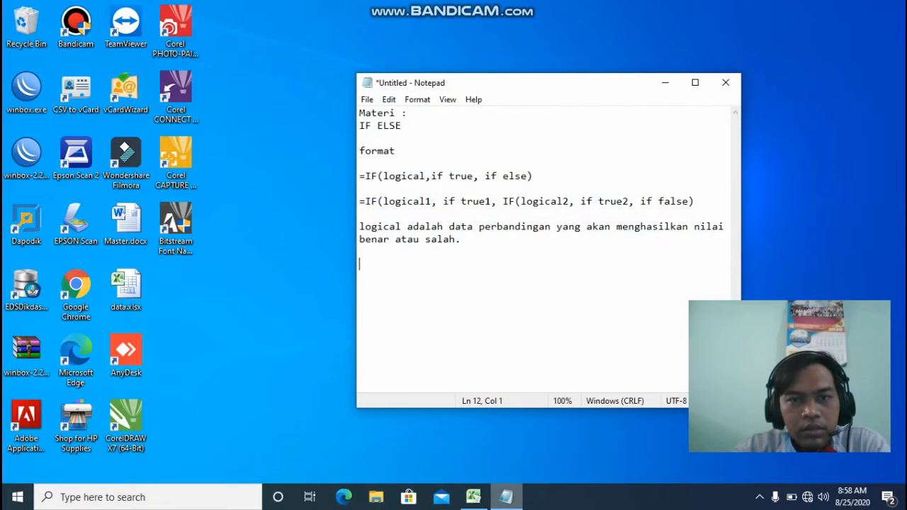
left_click_drag(471, 86, 361, 70)
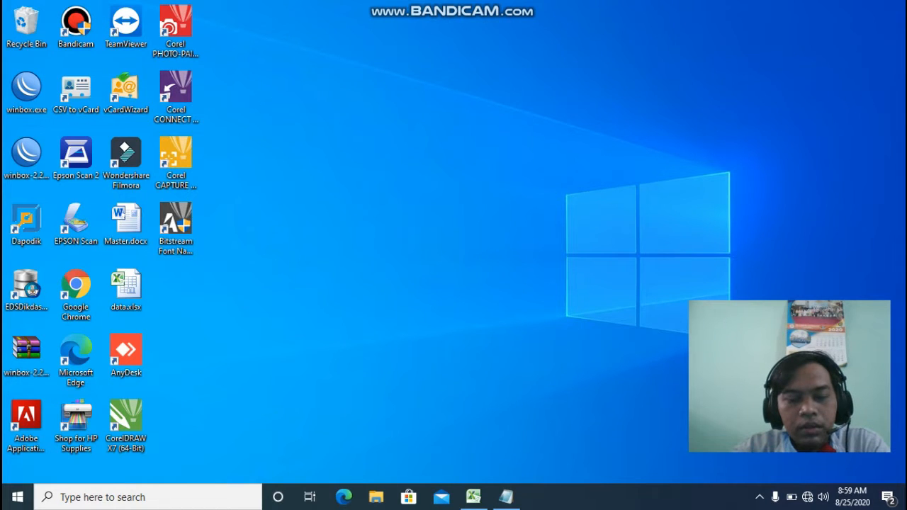
left_click(505, 497)
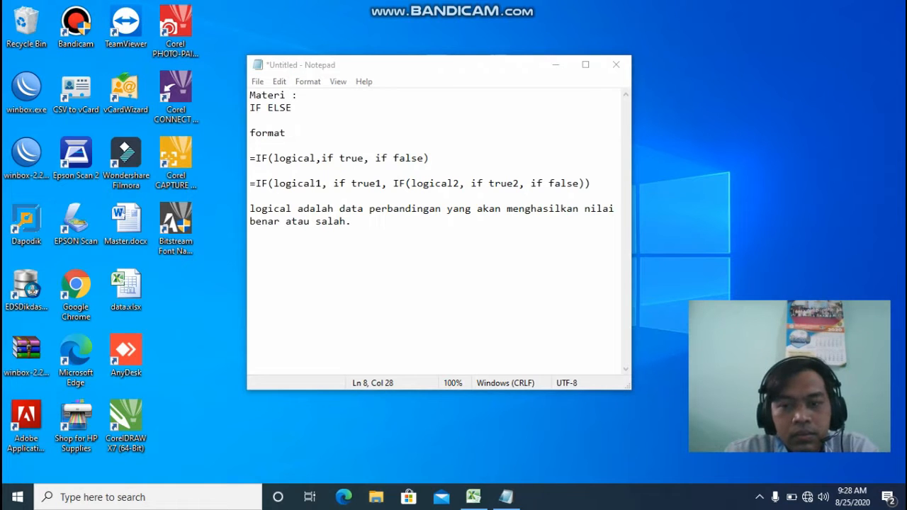
left_click_drag(360, 71, 356, 113)
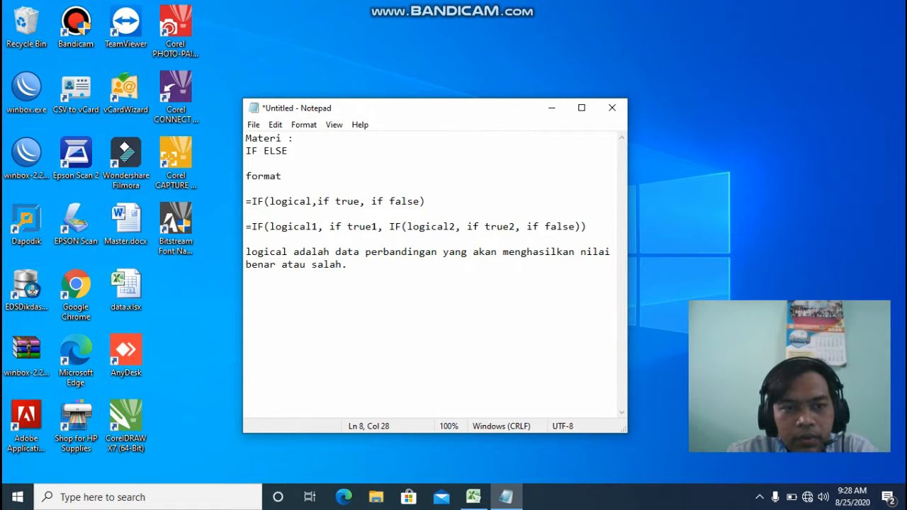
Examine the single and nested IF syntax in the notes, including the logical test, true and false arguments.
left_click_drag(246, 226, 587, 227)
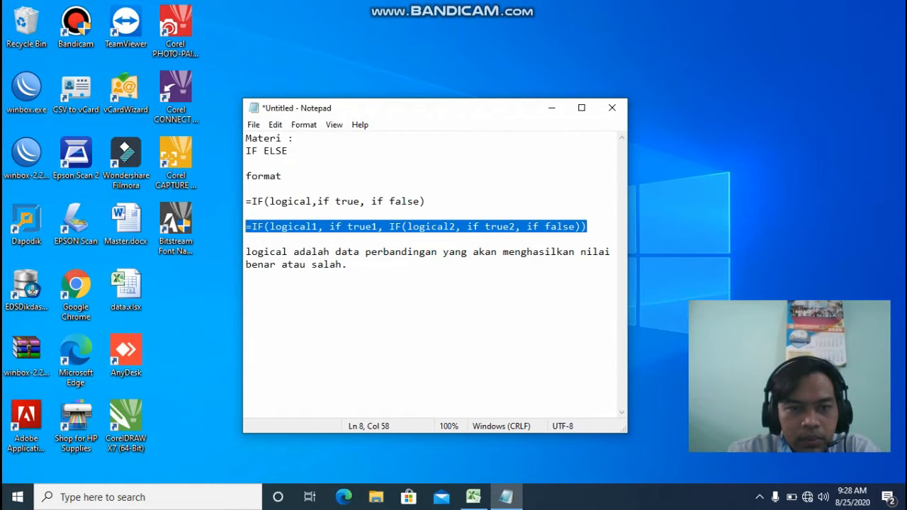
left_click(274, 227)
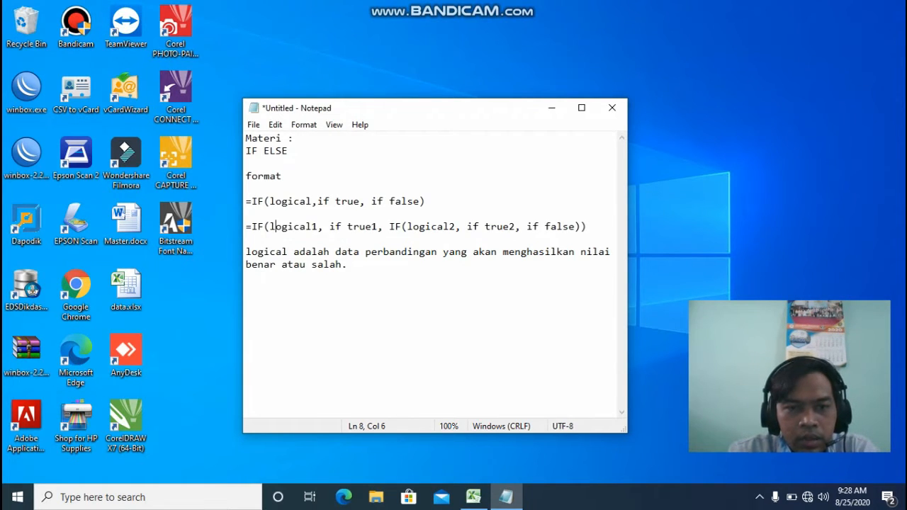
left_click_drag(246, 201, 425, 202)
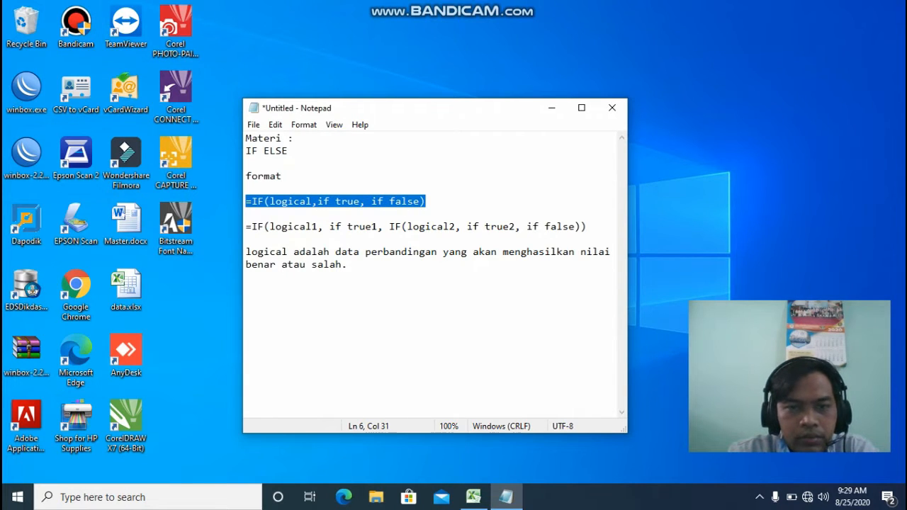
left_click_drag(371, 201, 419, 201)
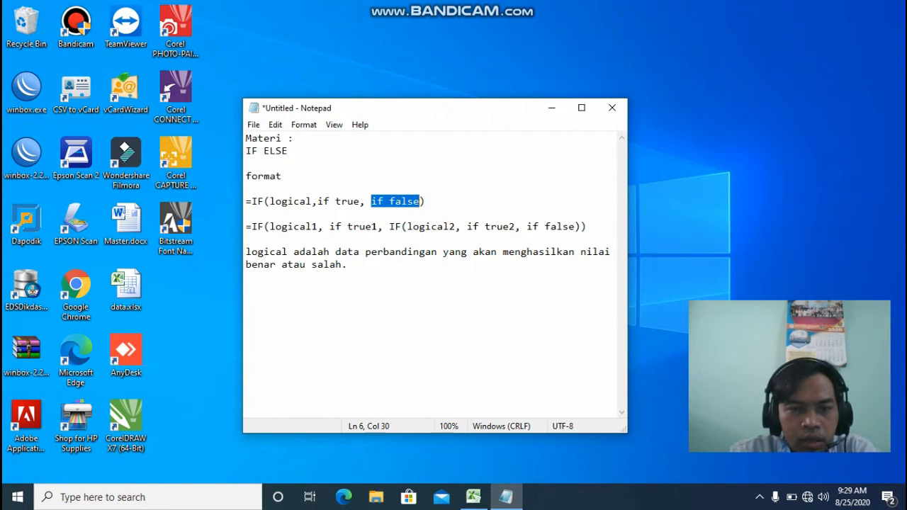
left_click_drag(389, 227, 580, 226)
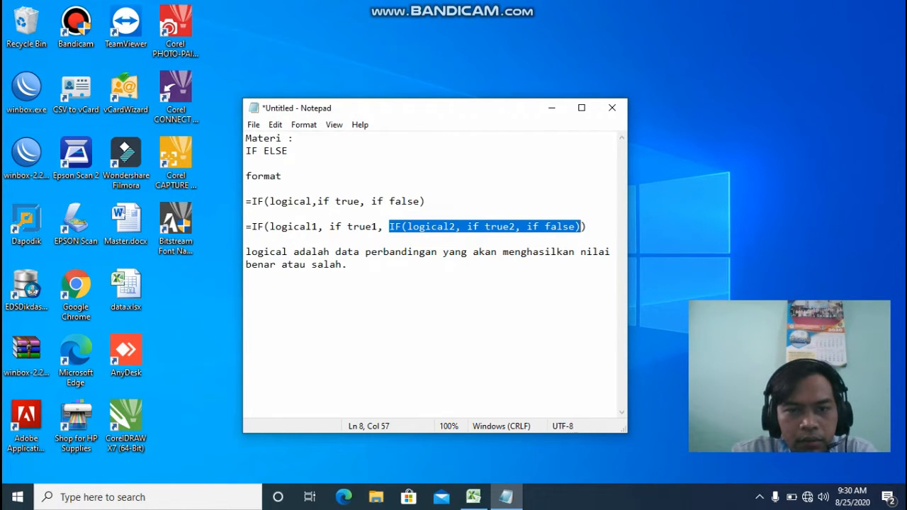
left_click(425, 227)
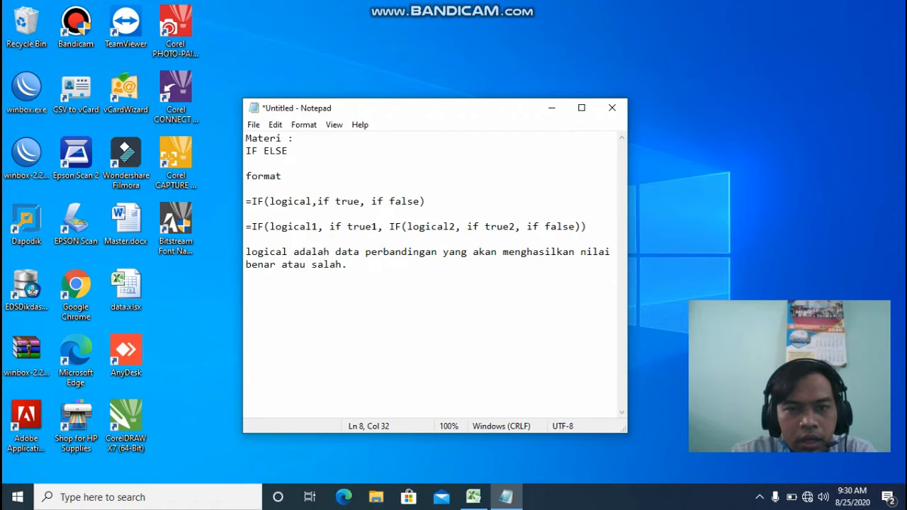
left_click_drag(455, 226, 408, 227)
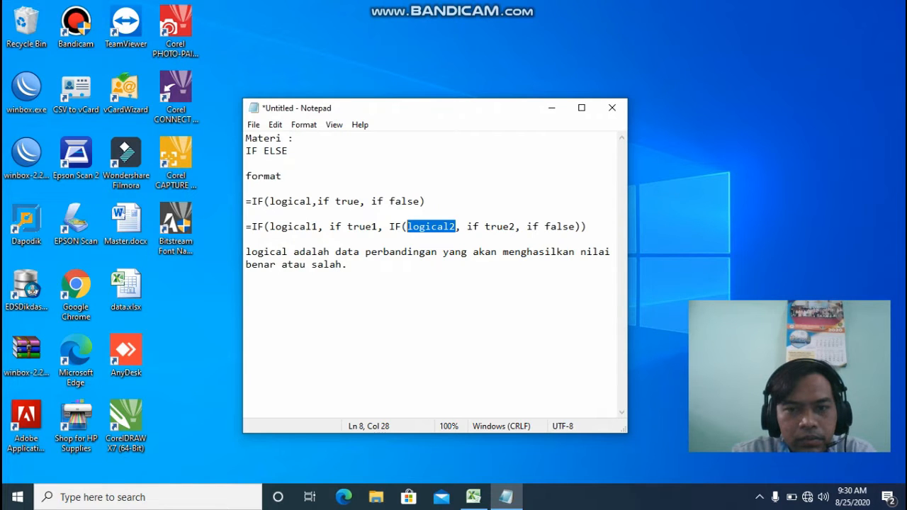
key("Right")
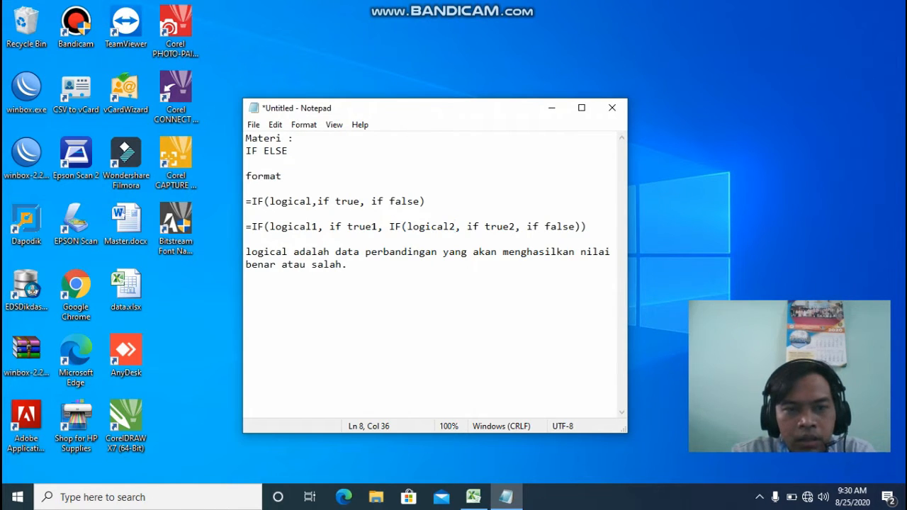
left_click_drag(246, 201, 425, 201)
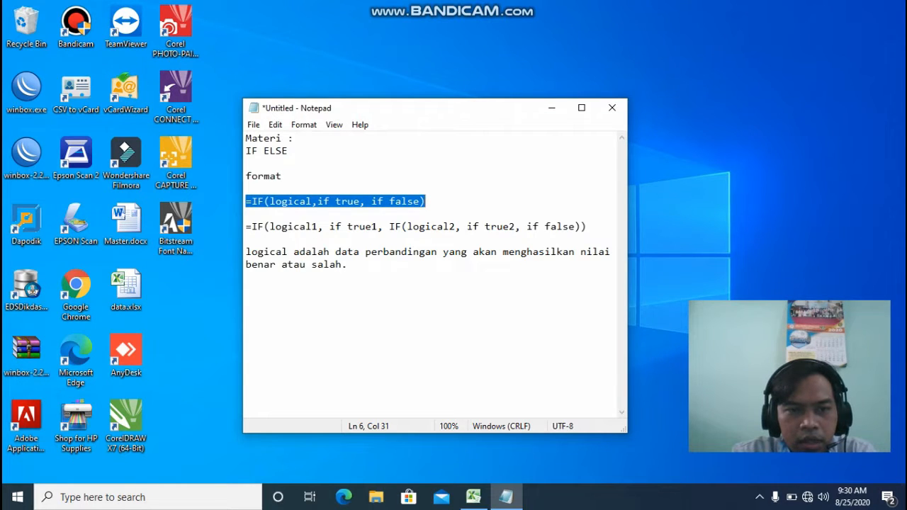
left_click_drag(246, 227, 587, 226)
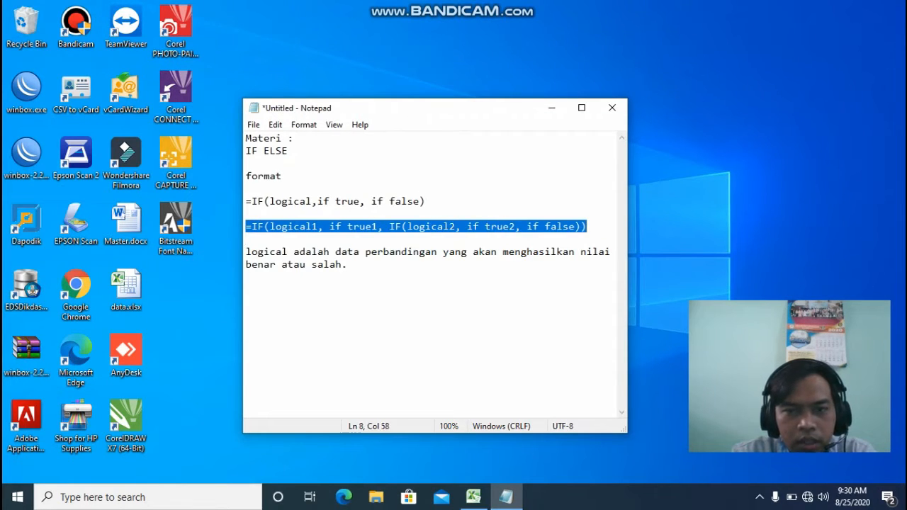
left_click(389, 227)
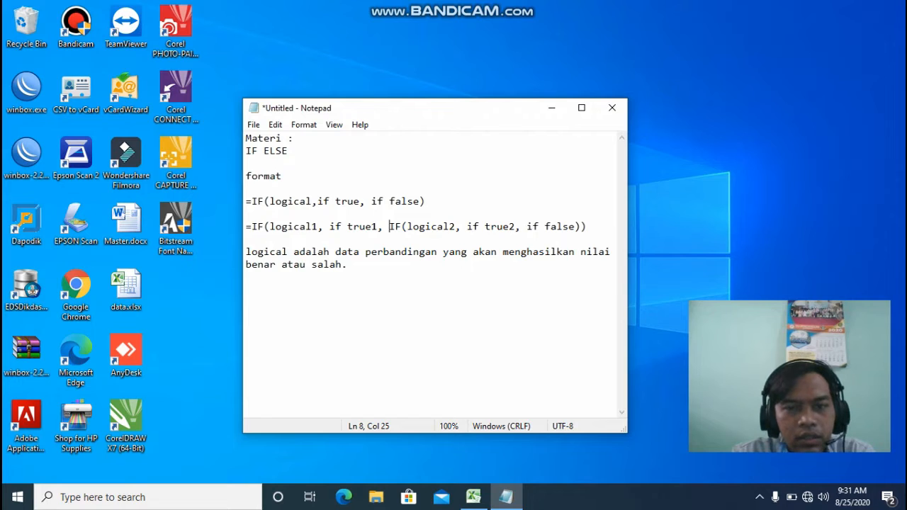
left_click(551, 226)
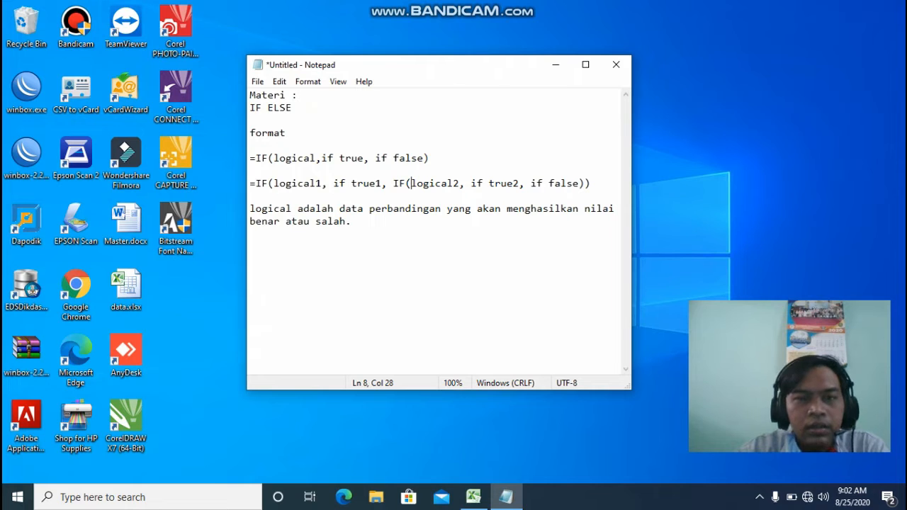
Minimize the notes and switch to the pratek-01.xlsx workbook in Excel to review the Angka column and the rules below the table.
left_click(555, 65)
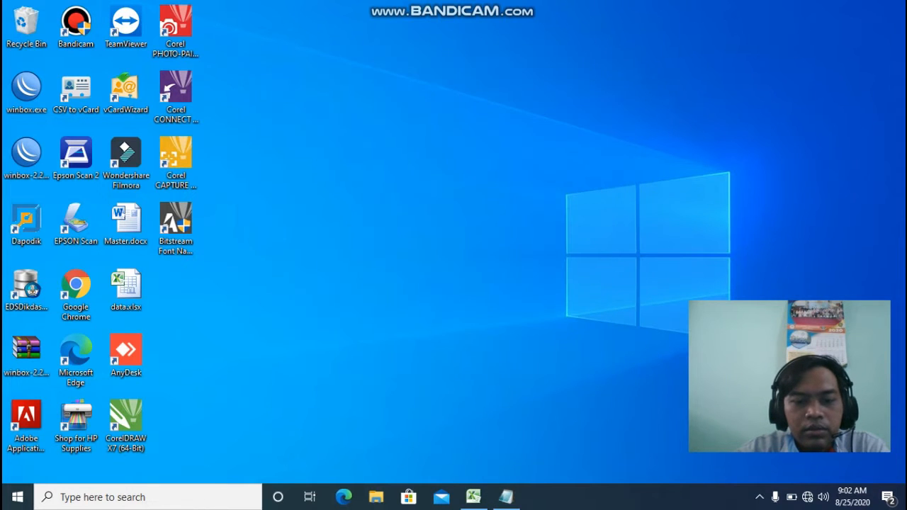
mouse_move(473, 496)
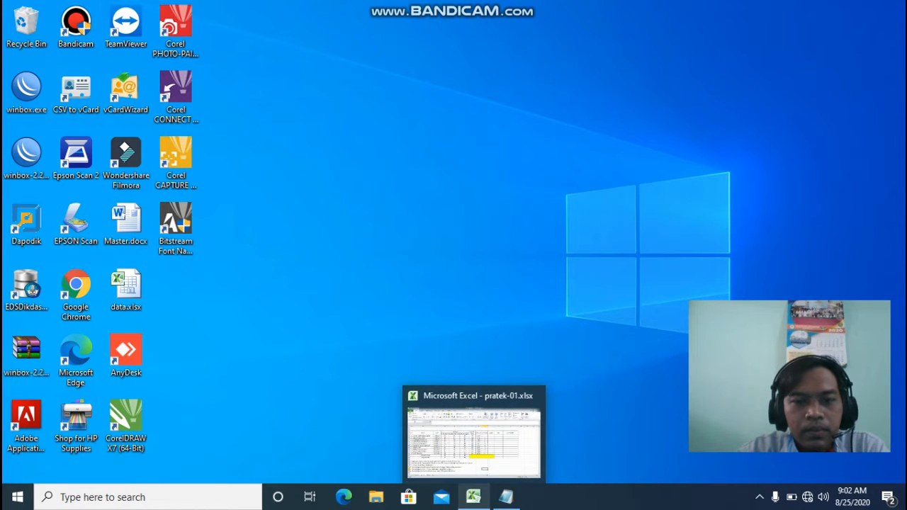
left_click(473, 496)
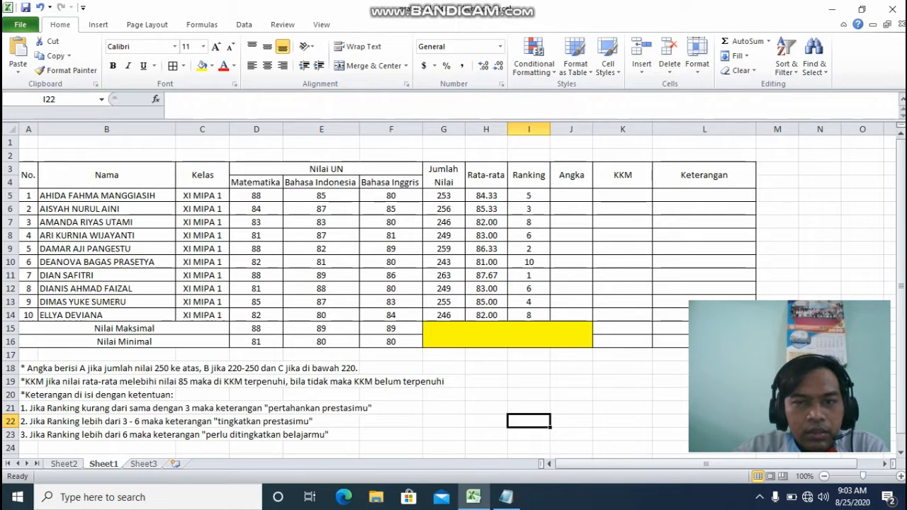
left_click(570, 174)
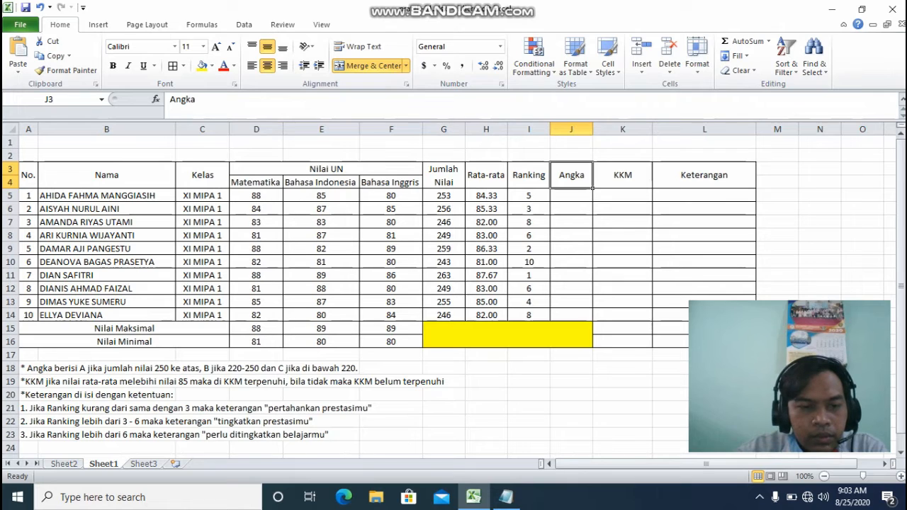
left_click(202, 369)
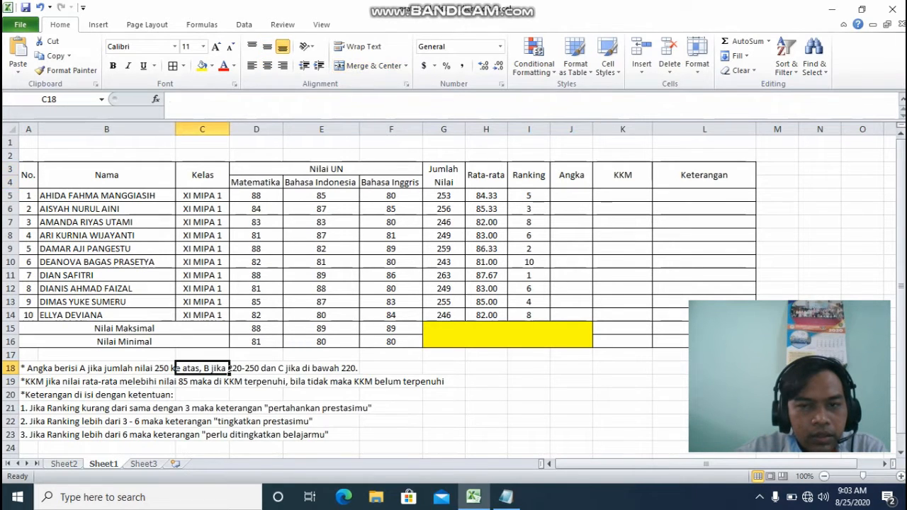
left_click(203, 395)
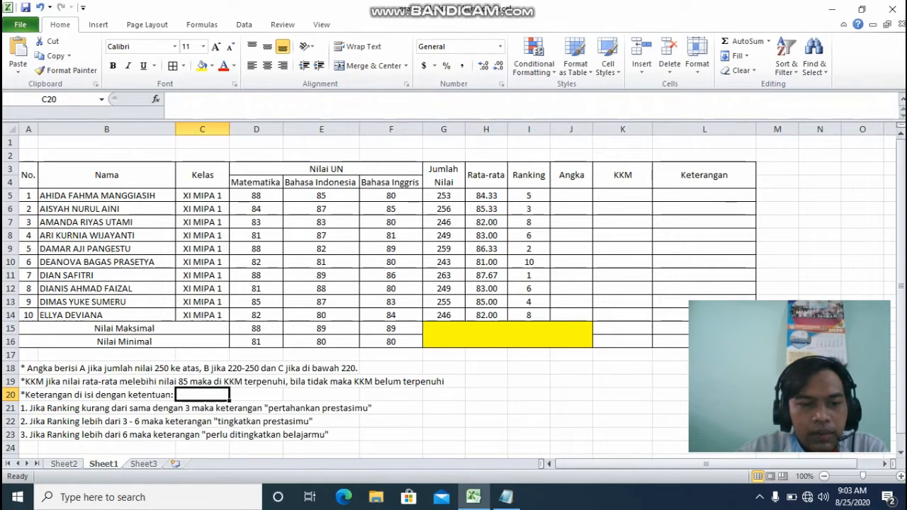
Begin an IF formula in Angka cell J5 that tests G5>250 and returns "A" when true.
left_click(571, 195)
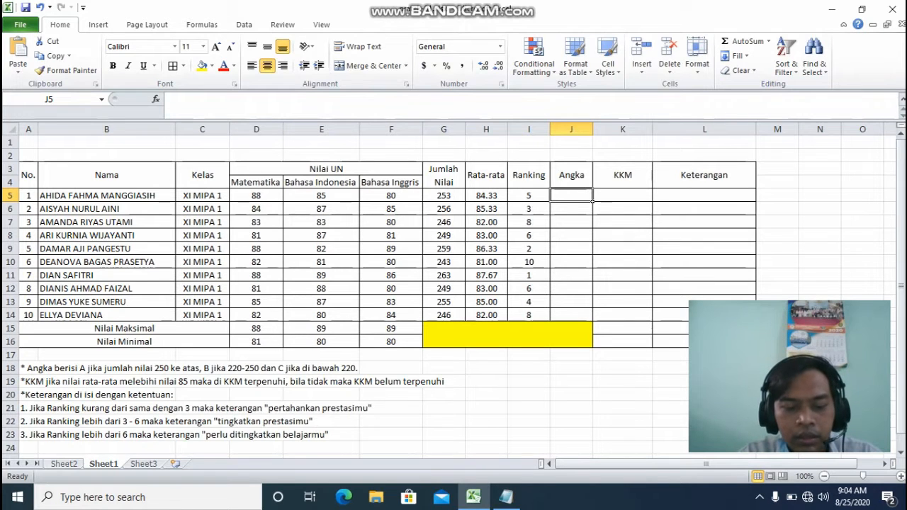
type("=")
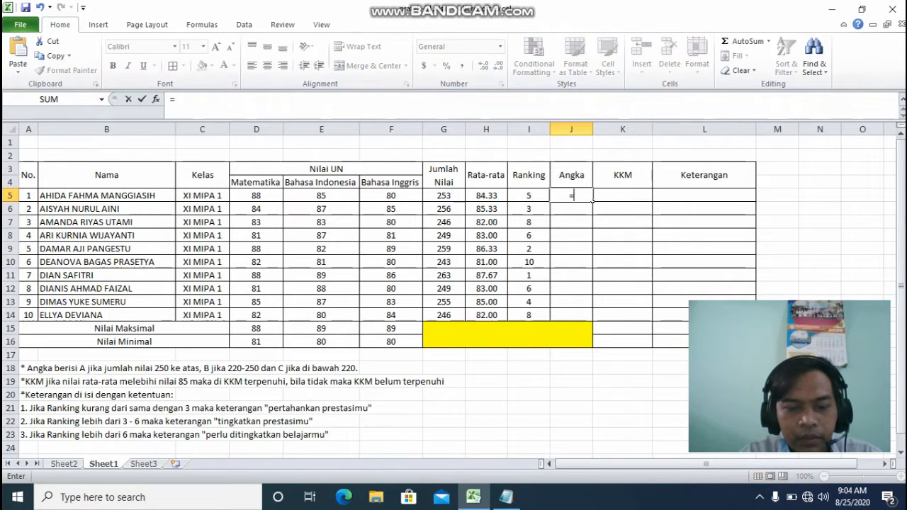
type("IF(")
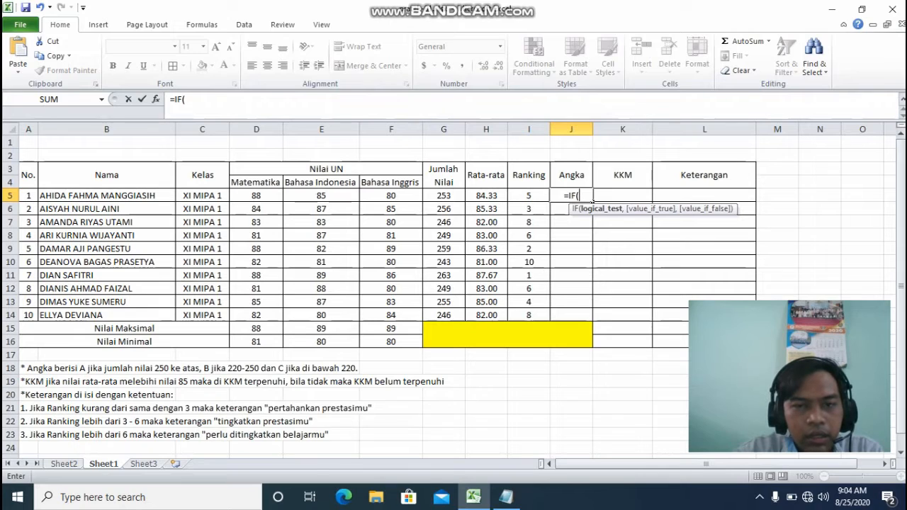
key("Left")
key("Left")
key("Left")
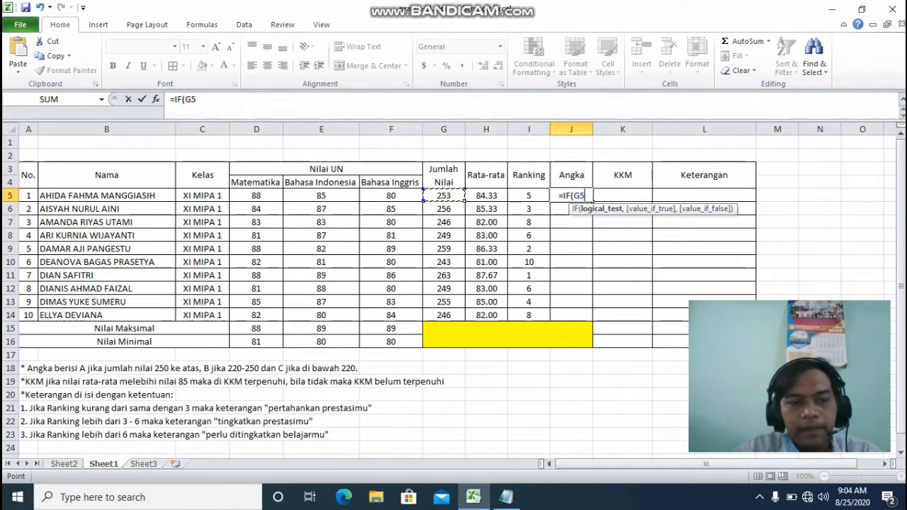
type(">")
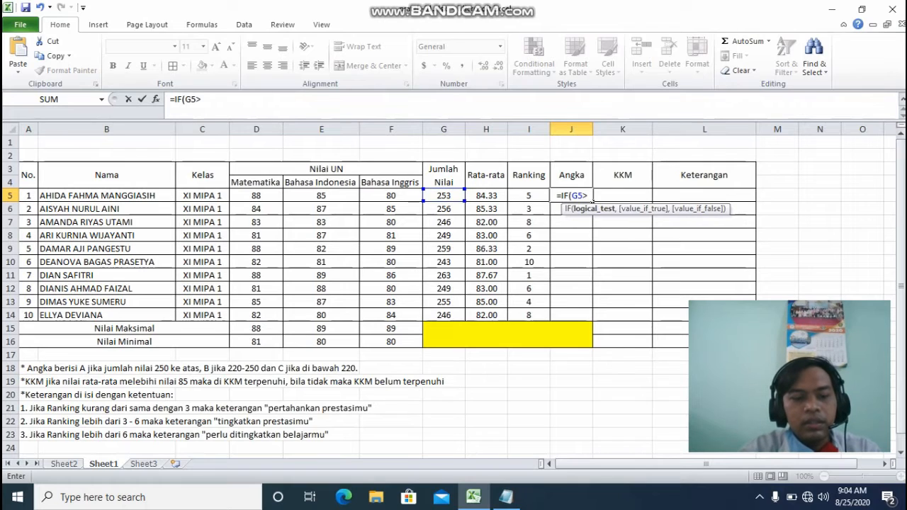
type("250")
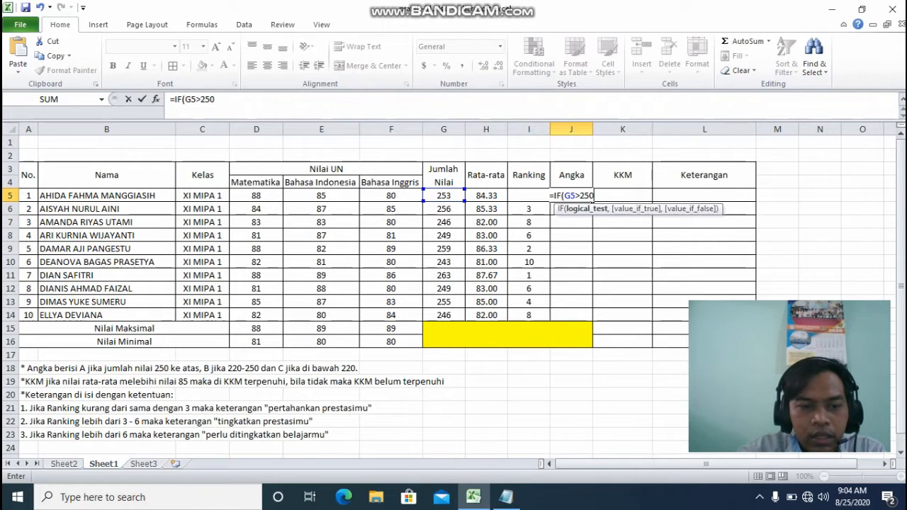
type(",\"A")
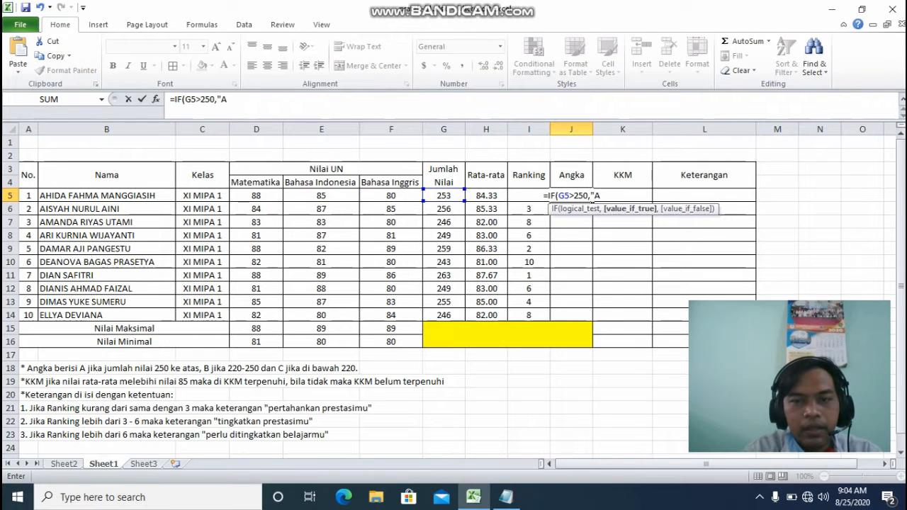
type("\"")
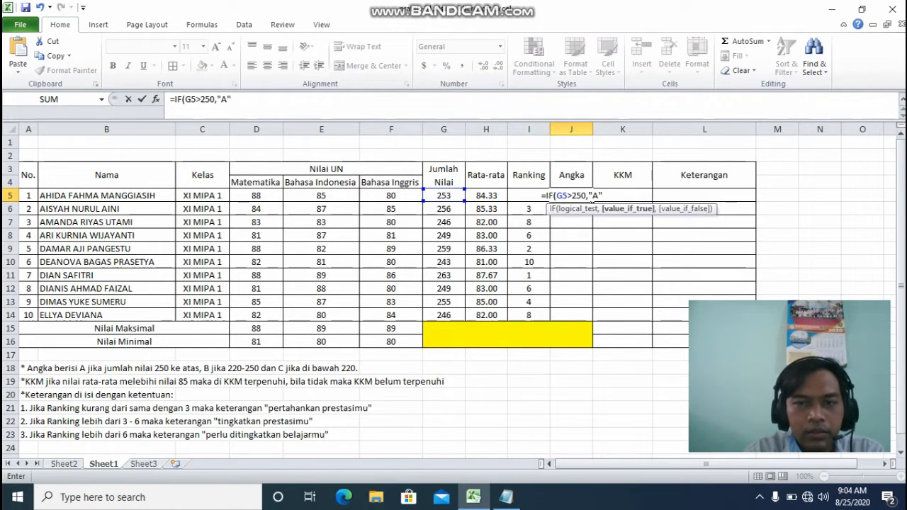
type(",")
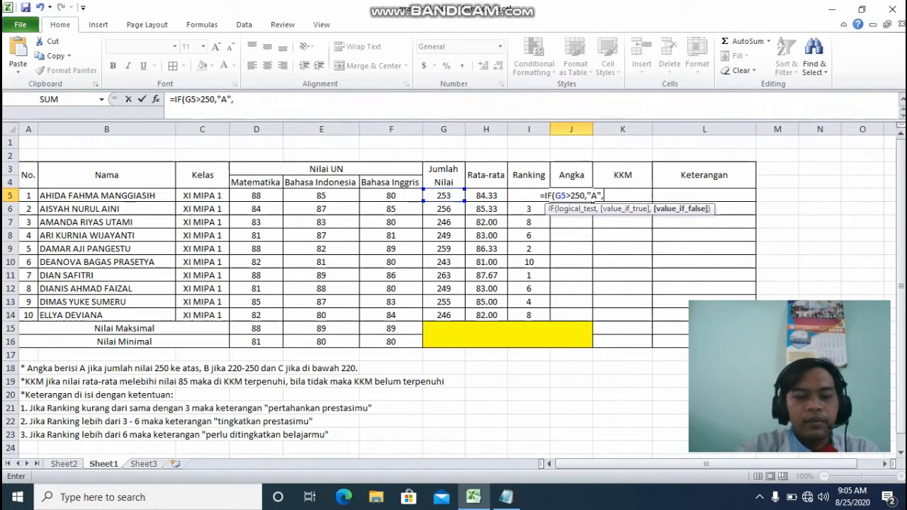
Complete the J5 formula with a nested IF as its false argument, testing G5>=220 and returning "B" or otherwise "C".
type("IF")
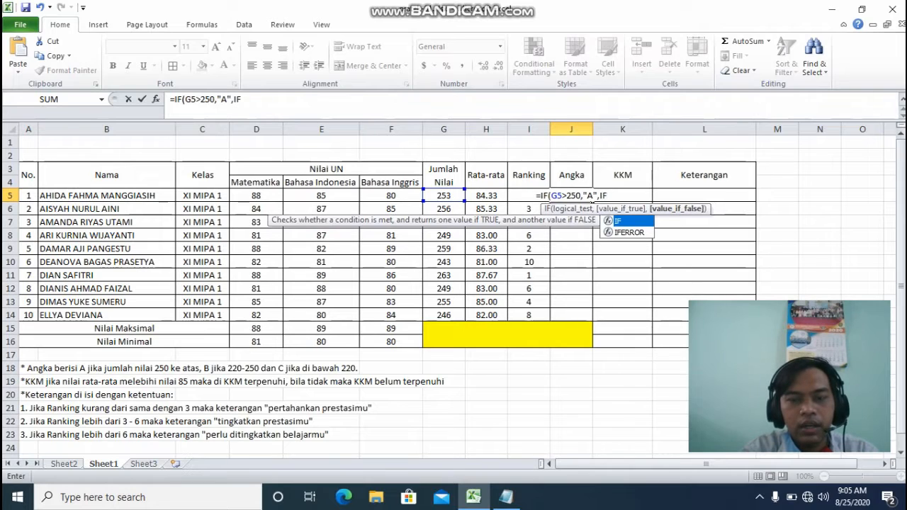
type("(")
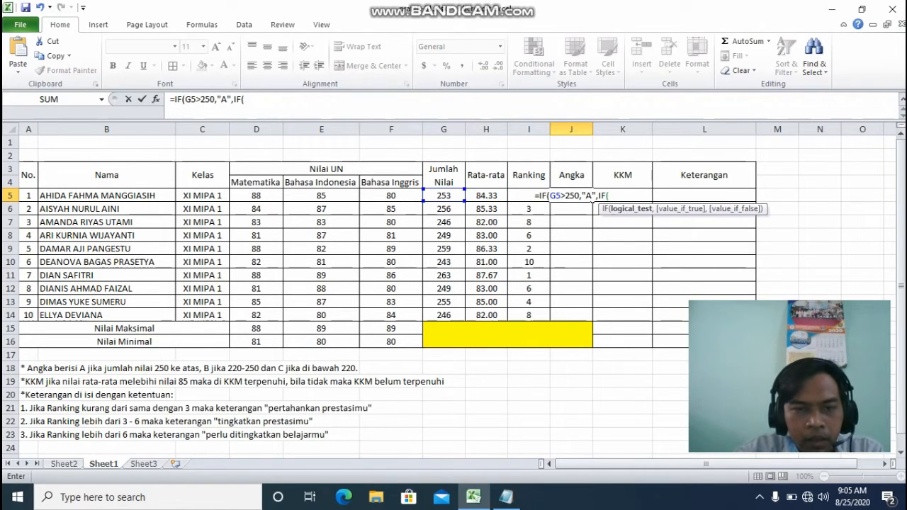
left_click(443, 196)
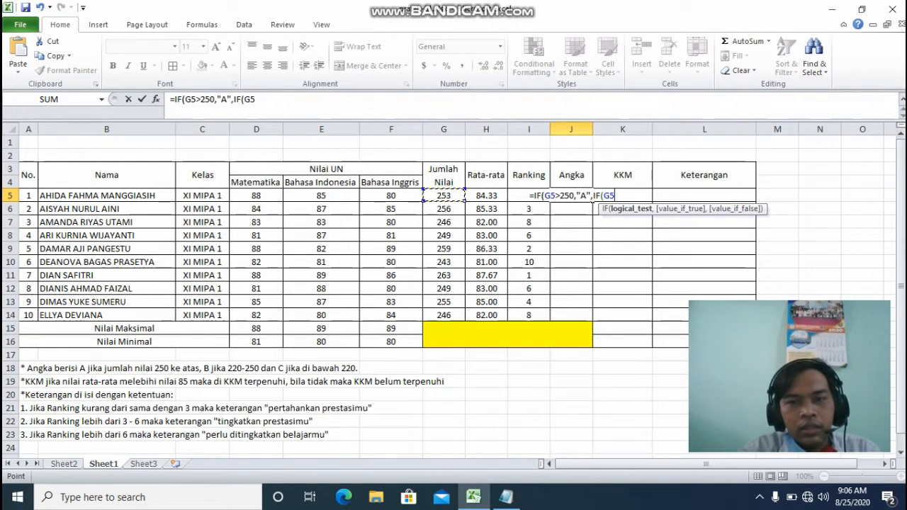
type(">")
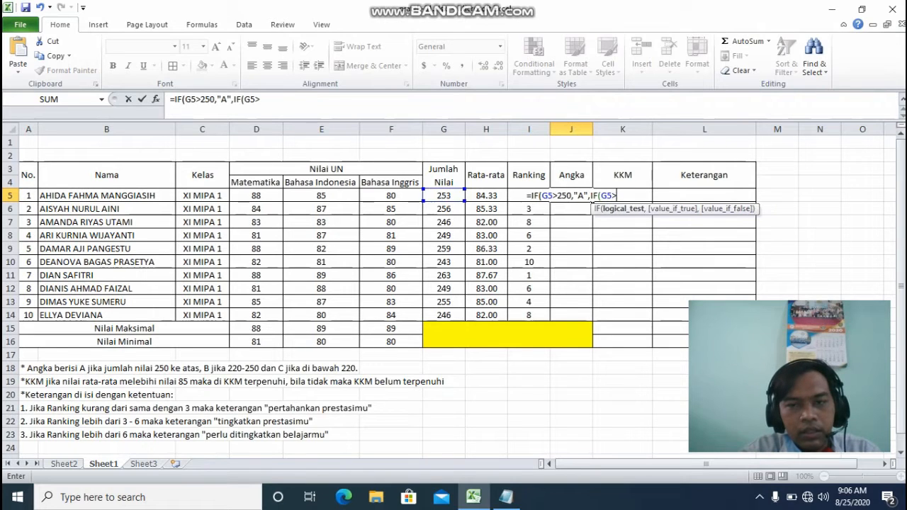
type("=2")
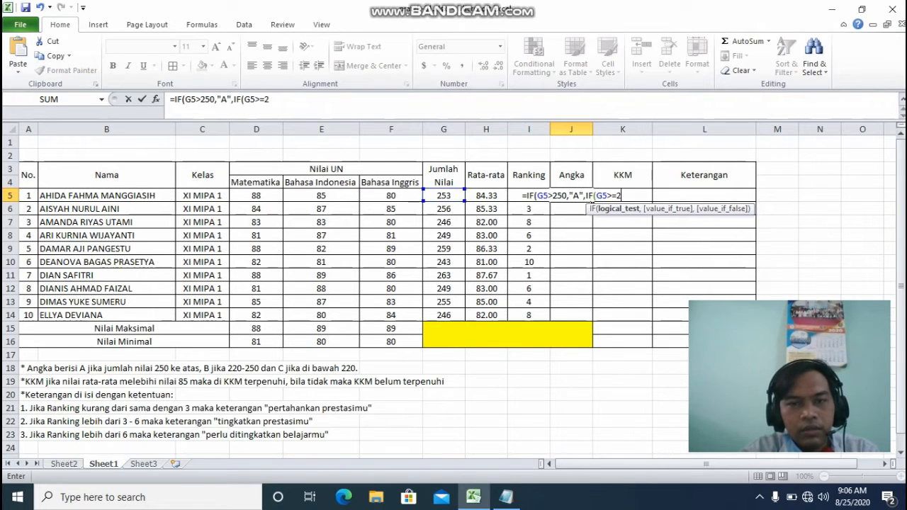
type("20")
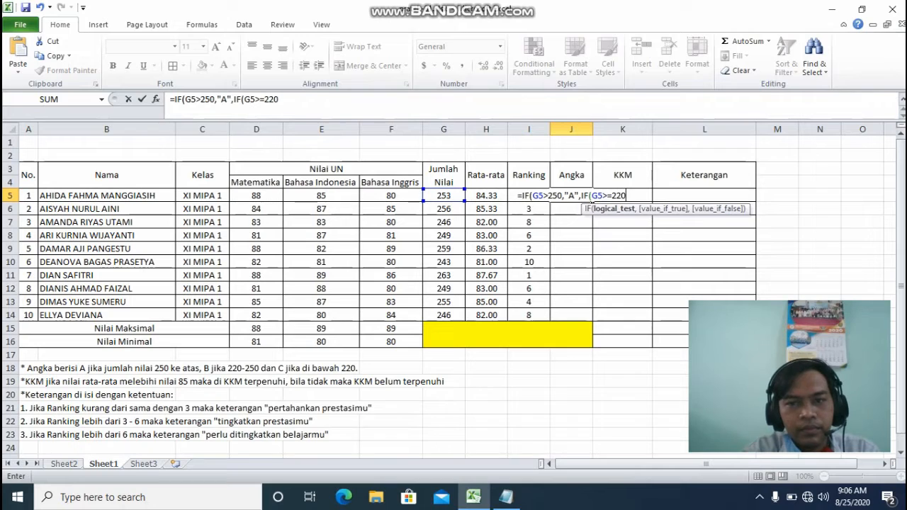
type(",")
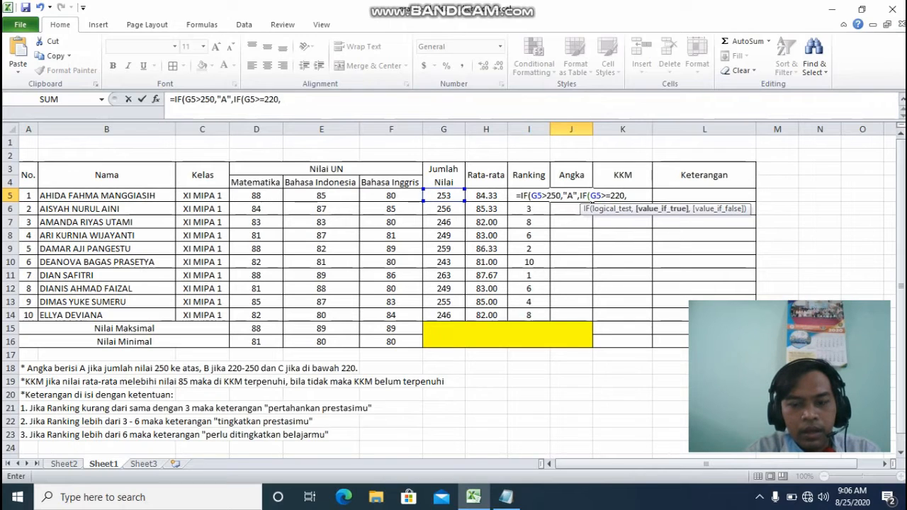
type("\"B")
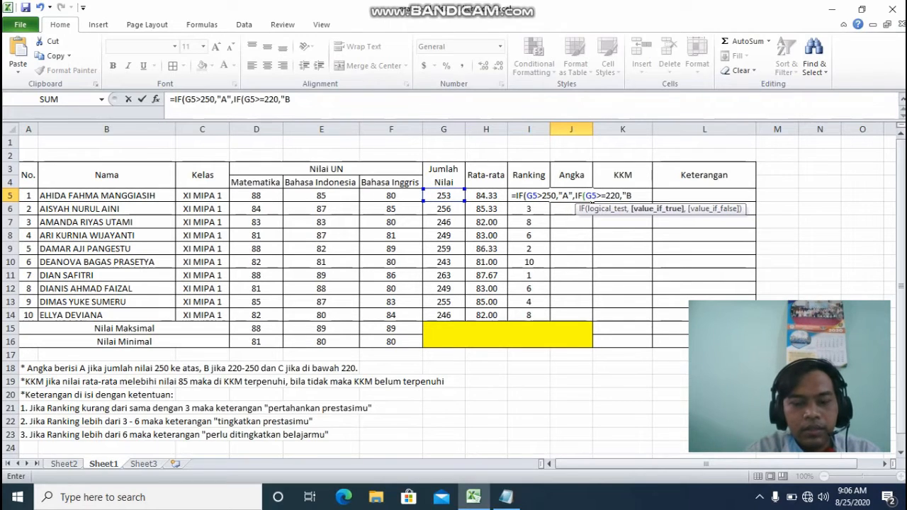
type("\",")
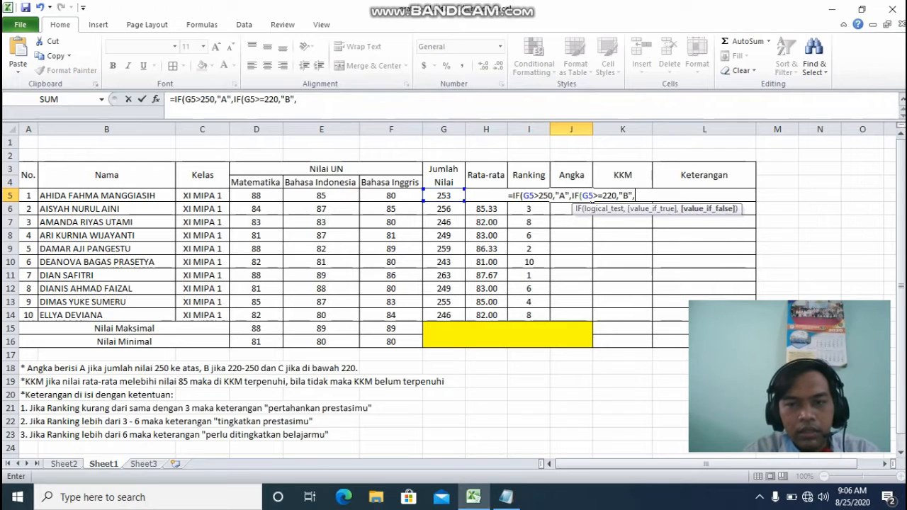
type("\"C\"")
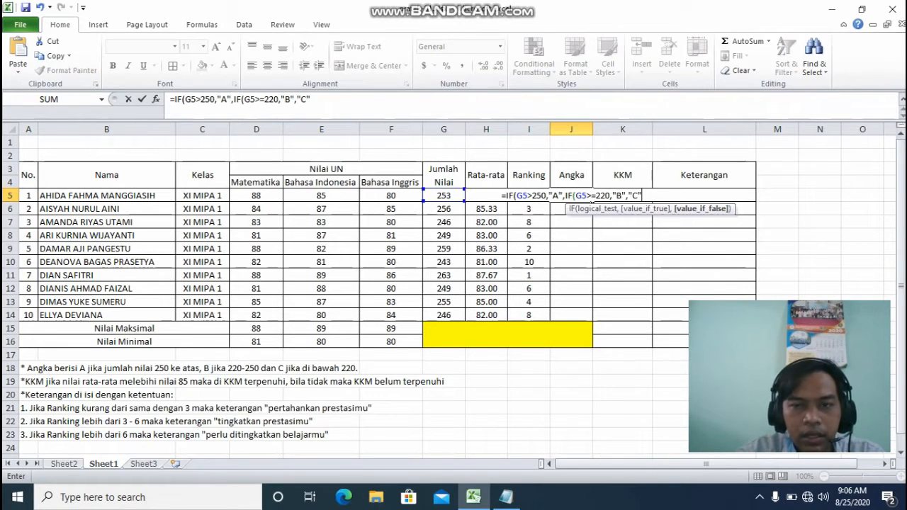
type(")")
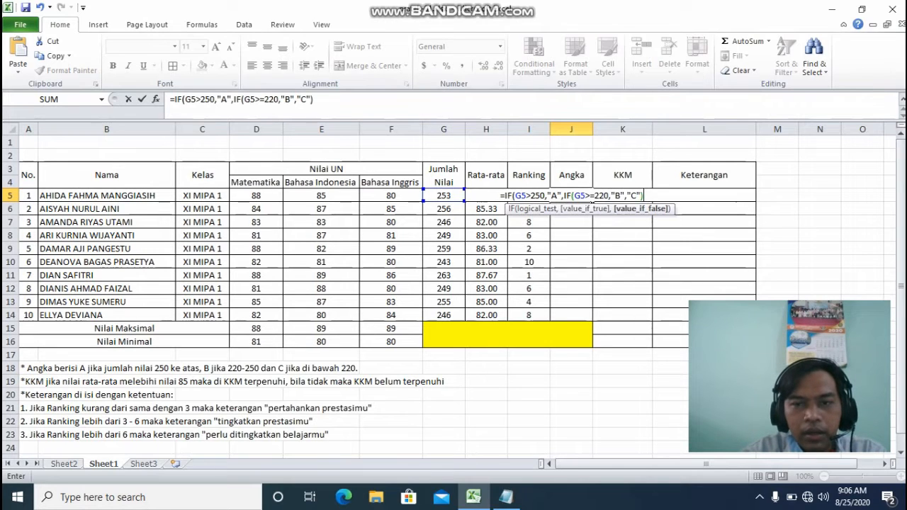
type(")")
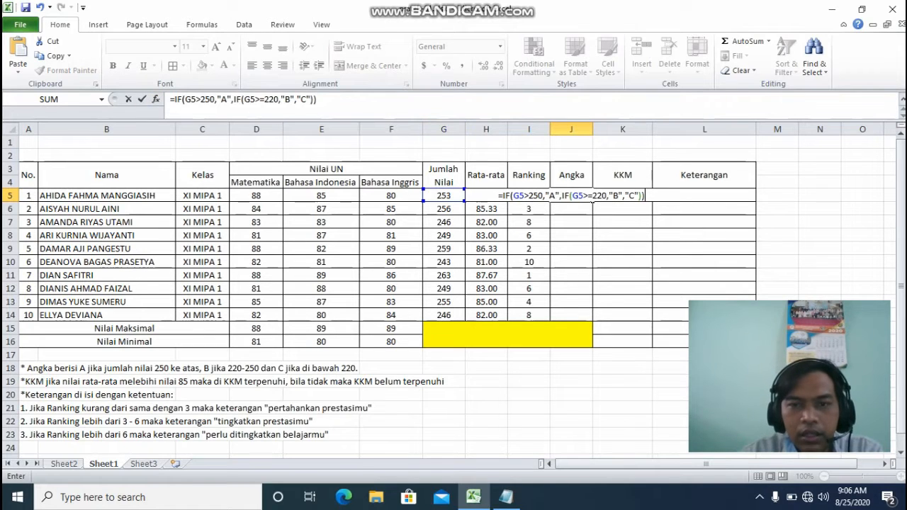
key("Return")
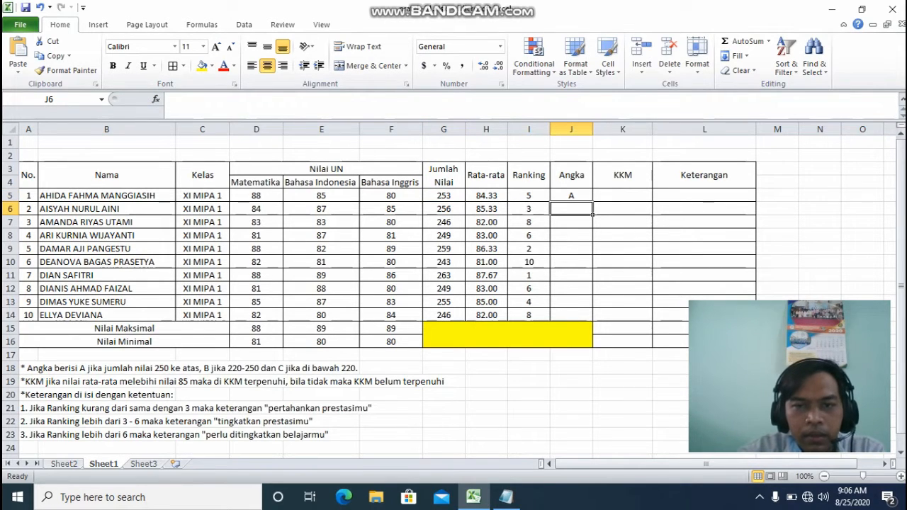
Copy the Angka formula from J5 down through J14 and check the copied formulas in rows 7, 10, 12 and 14.
left_click(571, 195)
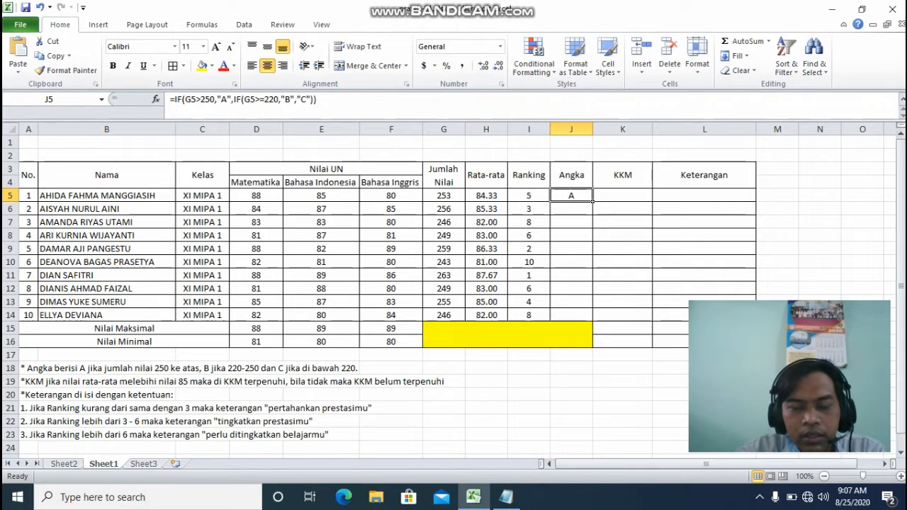
left_click_drag(593, 202, 588, 319)
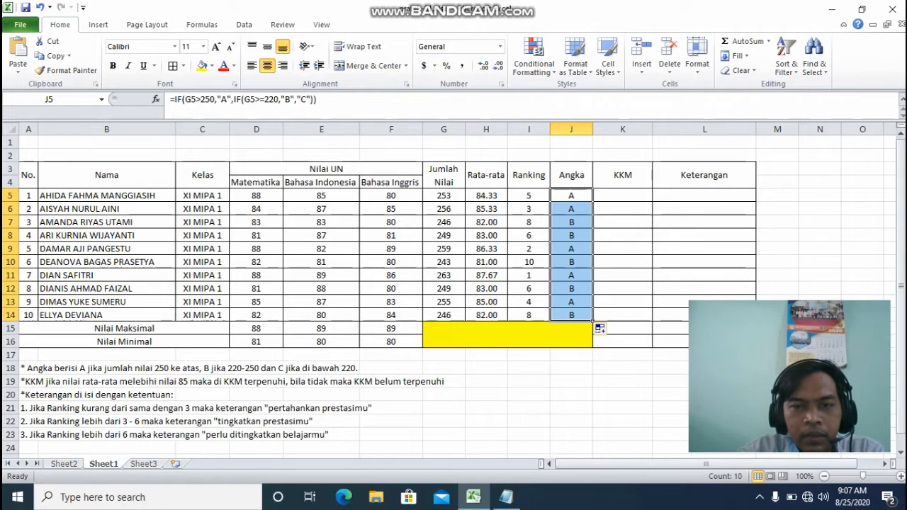
left_click(571, 222)
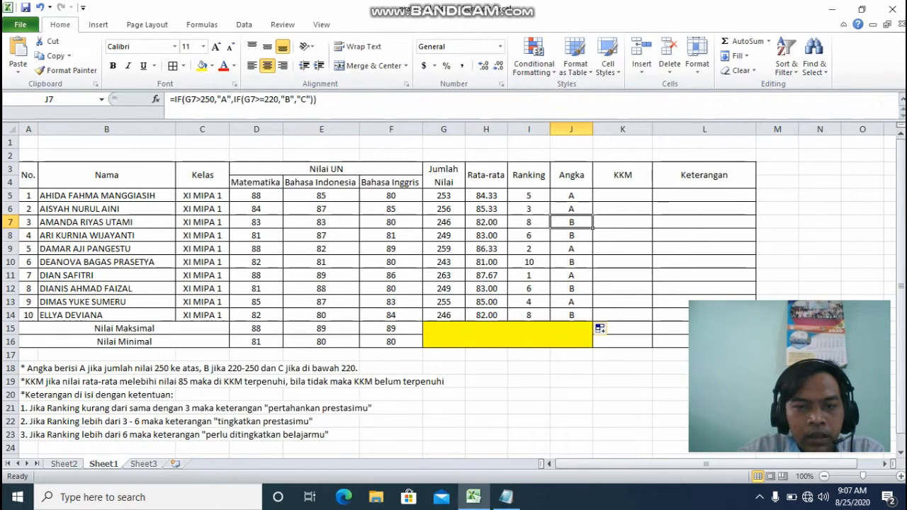
left_click(571, 262)
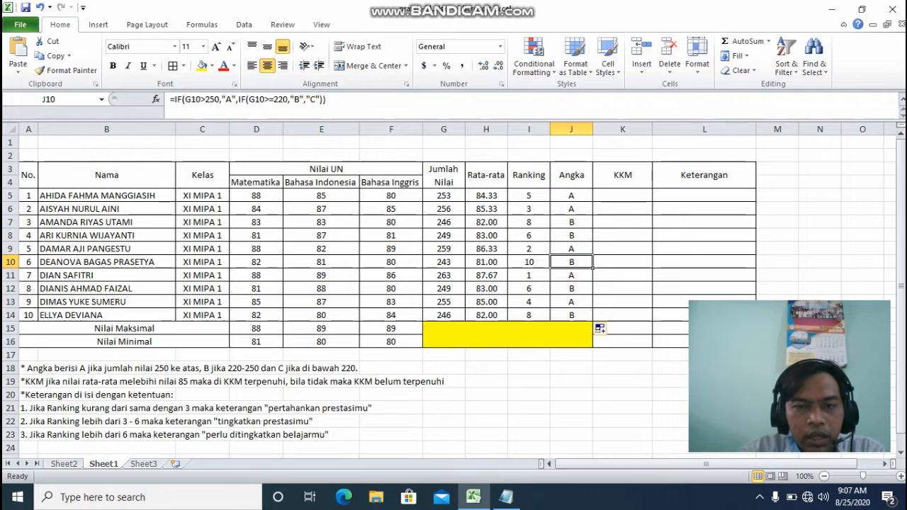
left_click(571, 288)
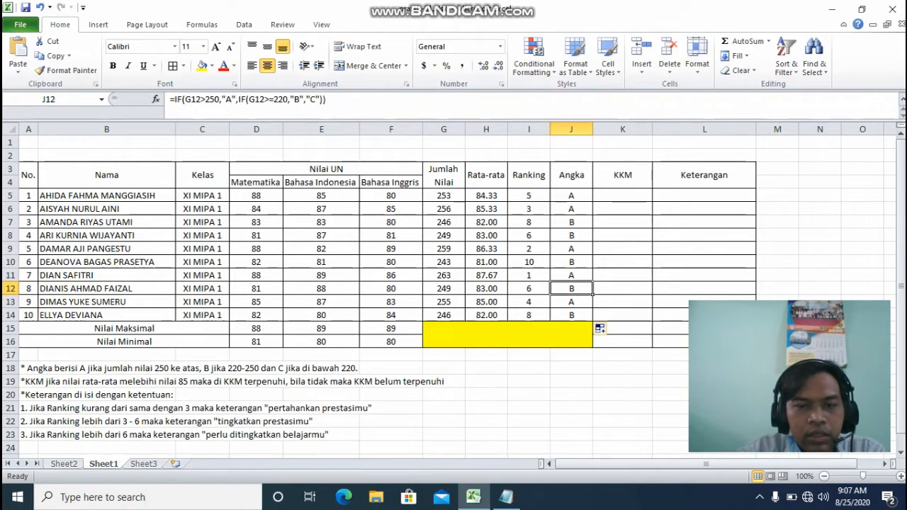
left_click(571, 315)
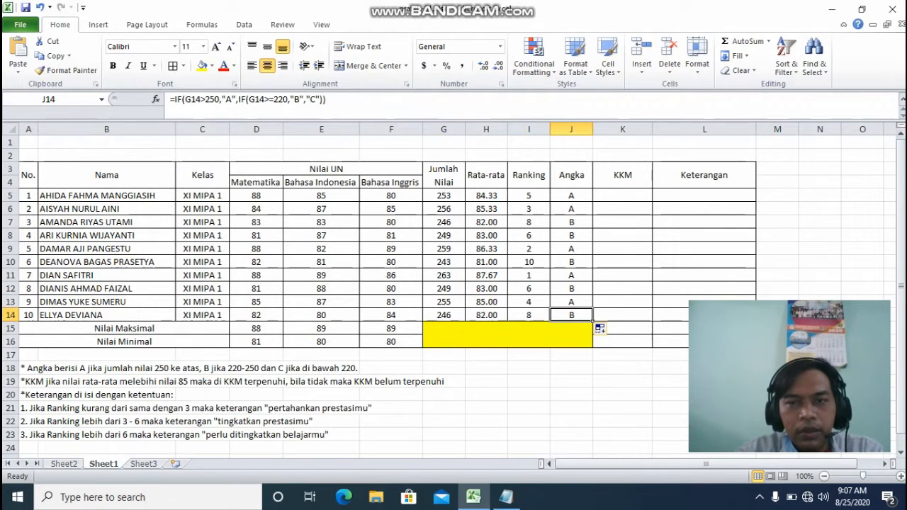
Widen the KKM column and begin an IF formula in K5 that tests H5>85.
left_click(623, 195)
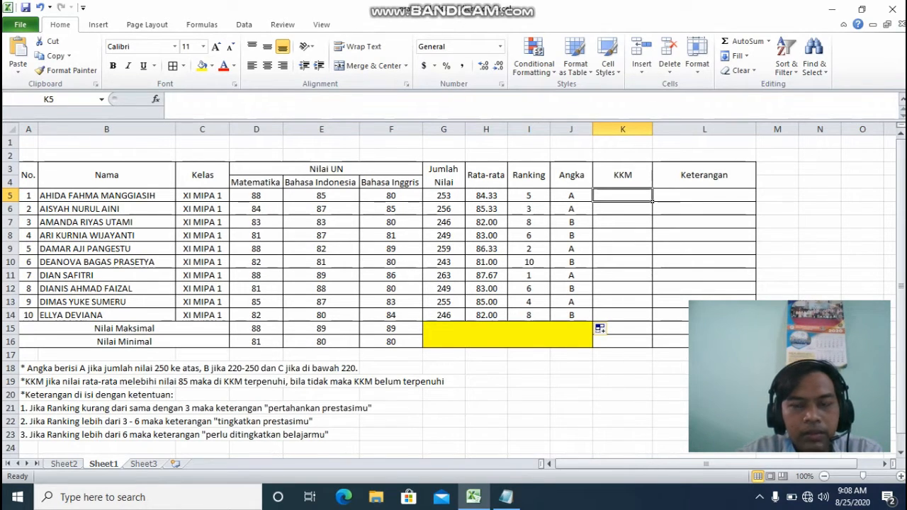
left_click_drag(653, 128, 707, 129)
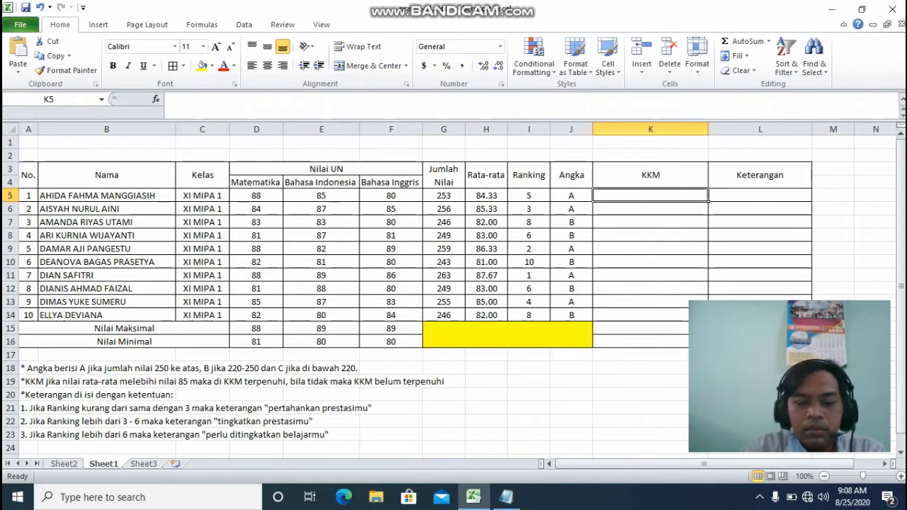
type("=if")
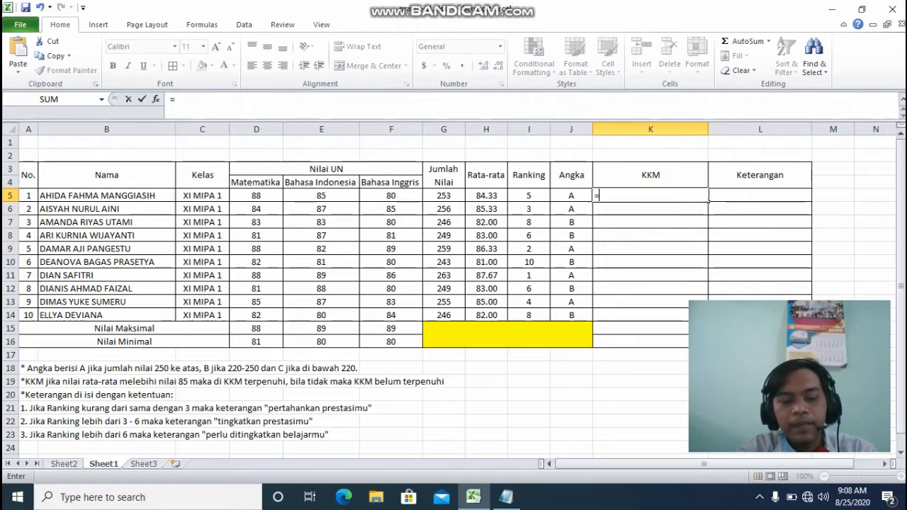
key("Tab")
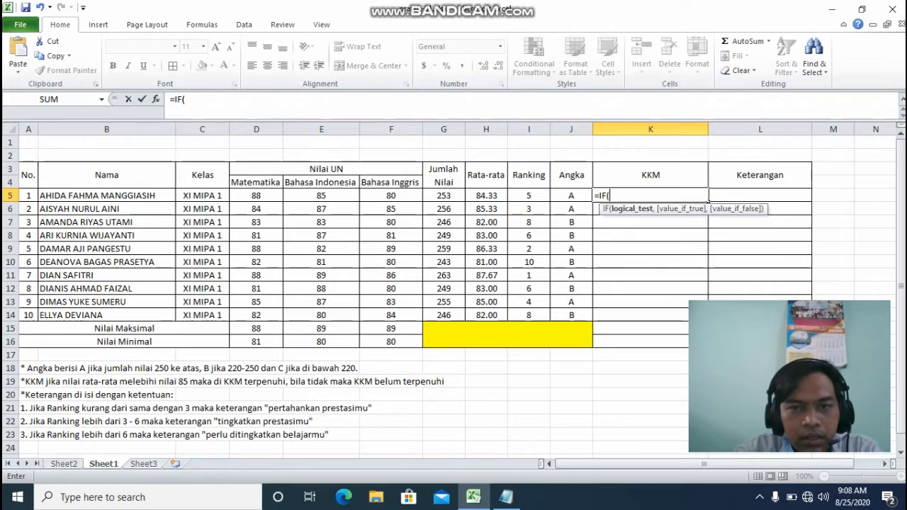
left_click(486, 196)
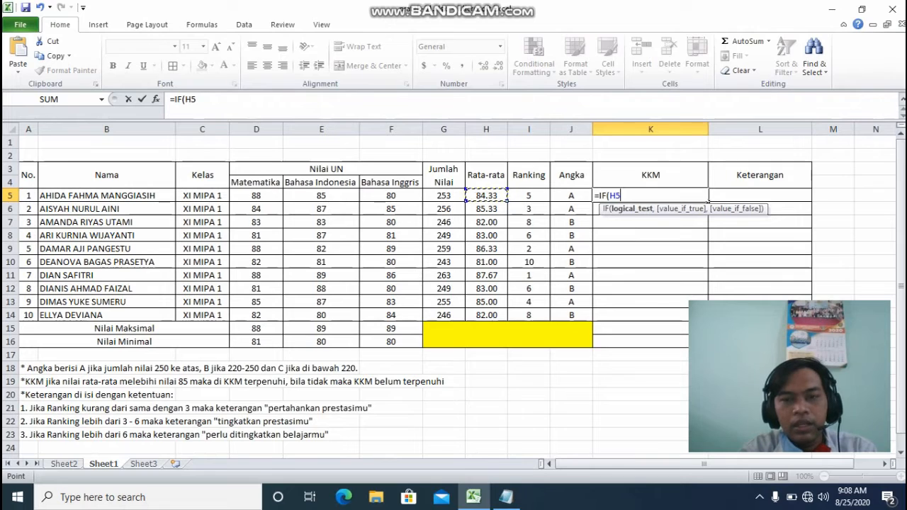
type(">85")
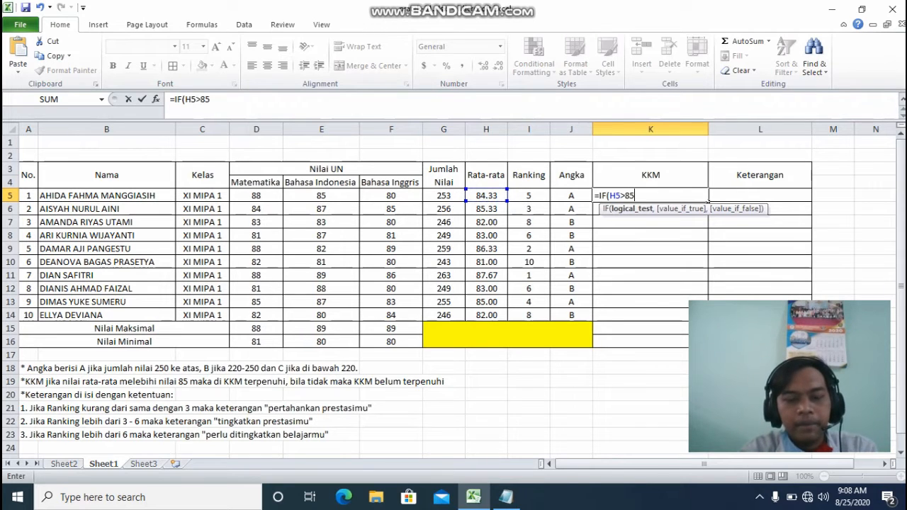
Enter "KKM Terpenuhi" as the true result of the IF formula in K5.
type(",\"KKM")
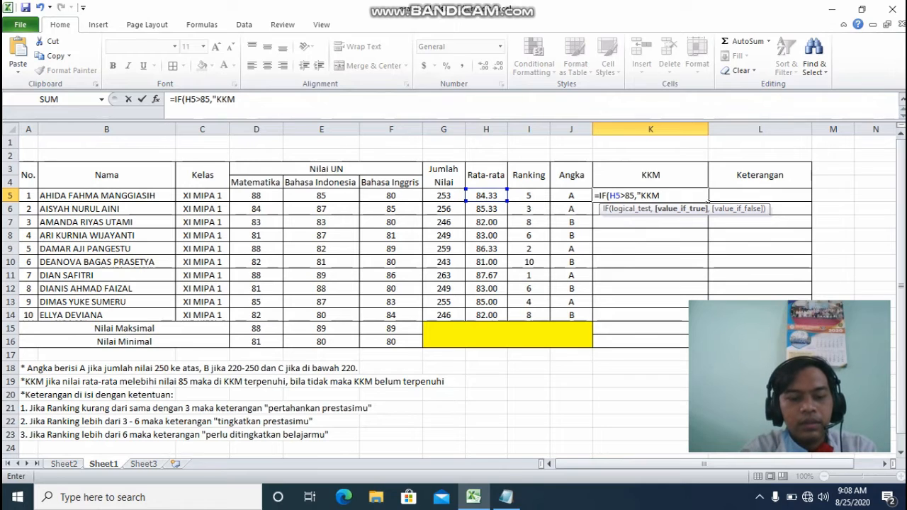
type(" Terpen")
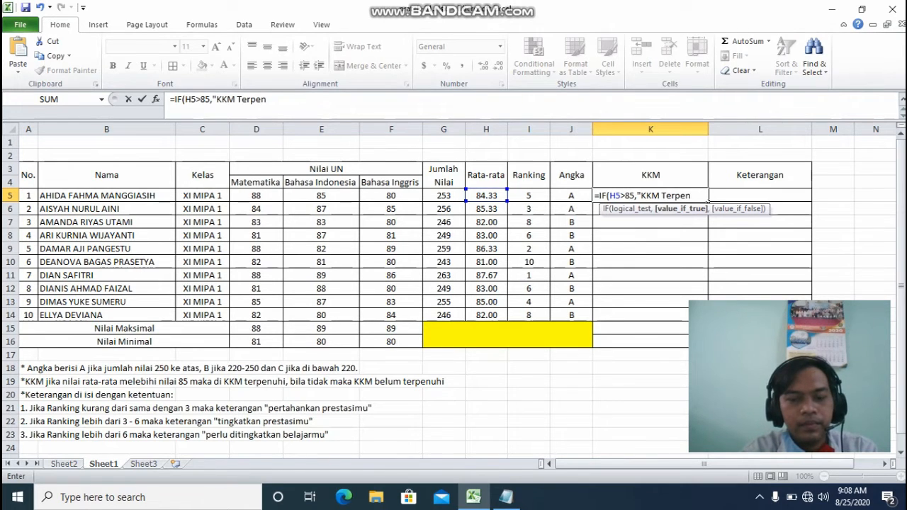
type("uho")
key("BackSpace")
type("i")
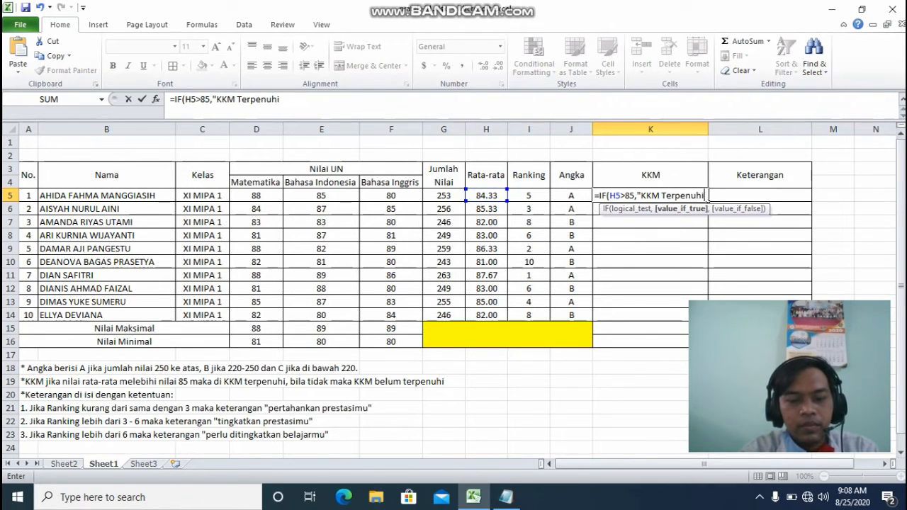
type(",\"")
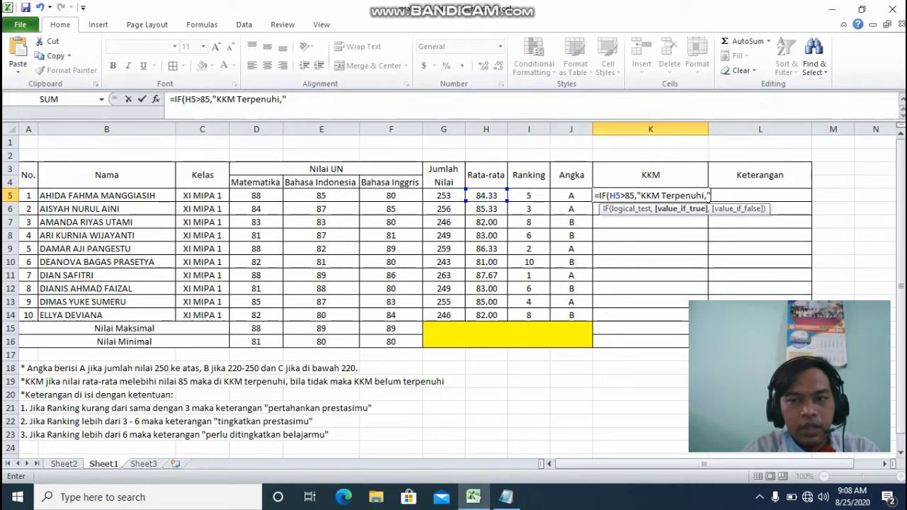
key("Left")
key("BackSpace")
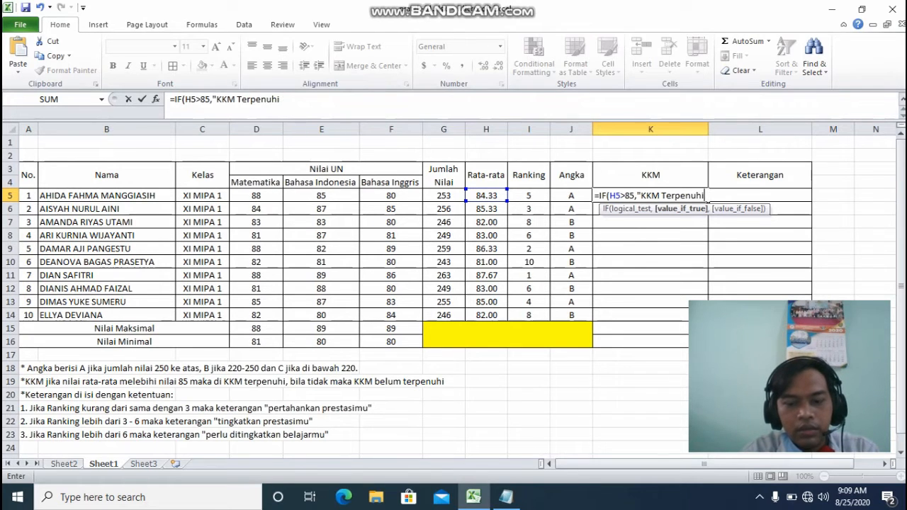
key("Right")
type(",")
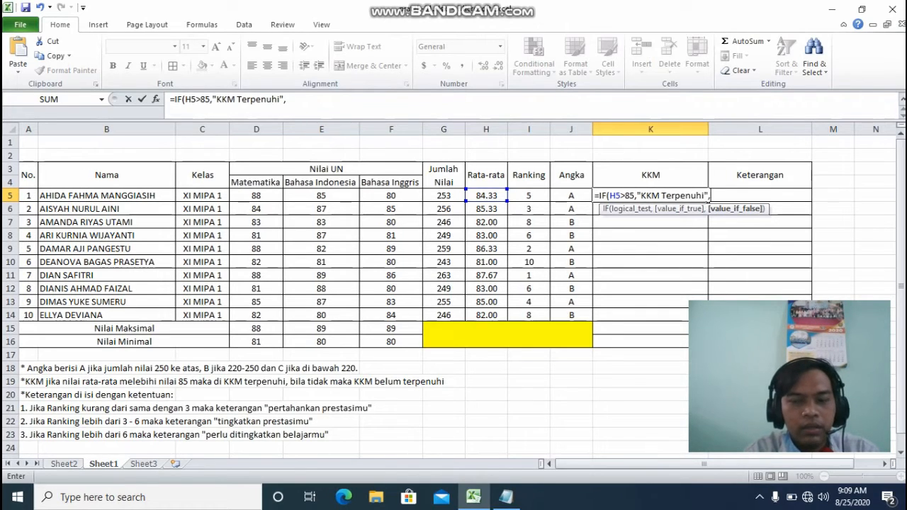
Complete the K5 formula with "KKM Belum Terpenuhi" as the false result.
type("\"KKM")
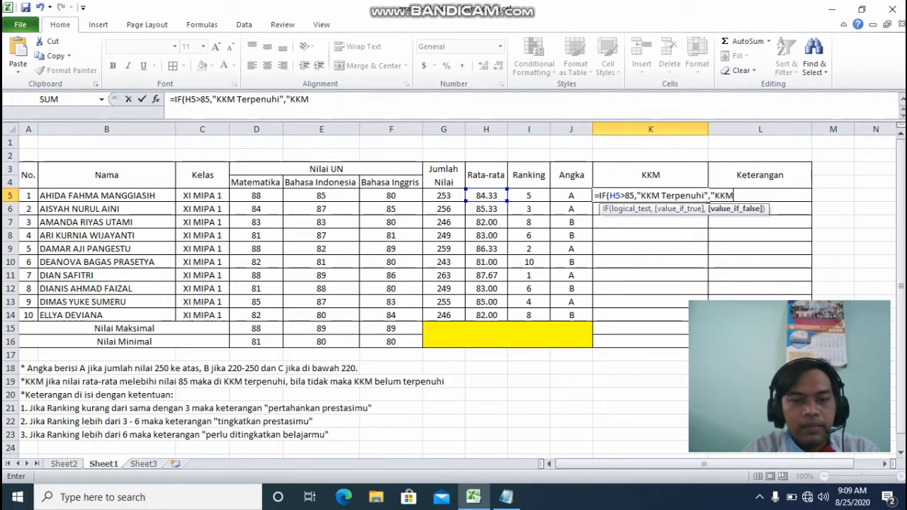
type(" Belym")
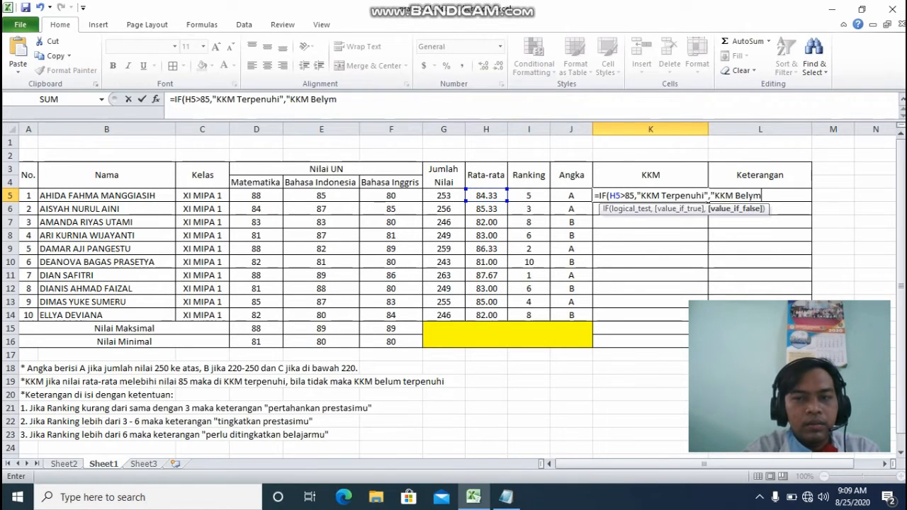
key("BackSpace")
key("BackSpace")
type("um Terpe")
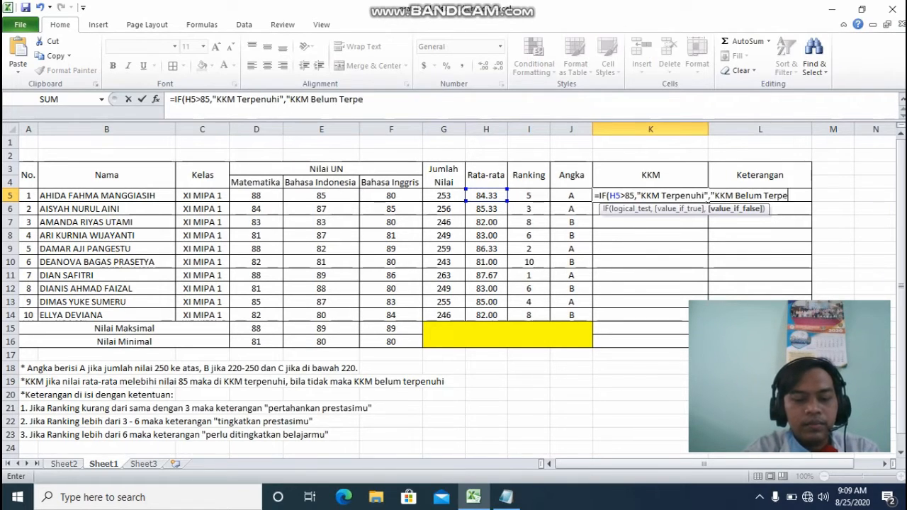
type("nuhi\")")
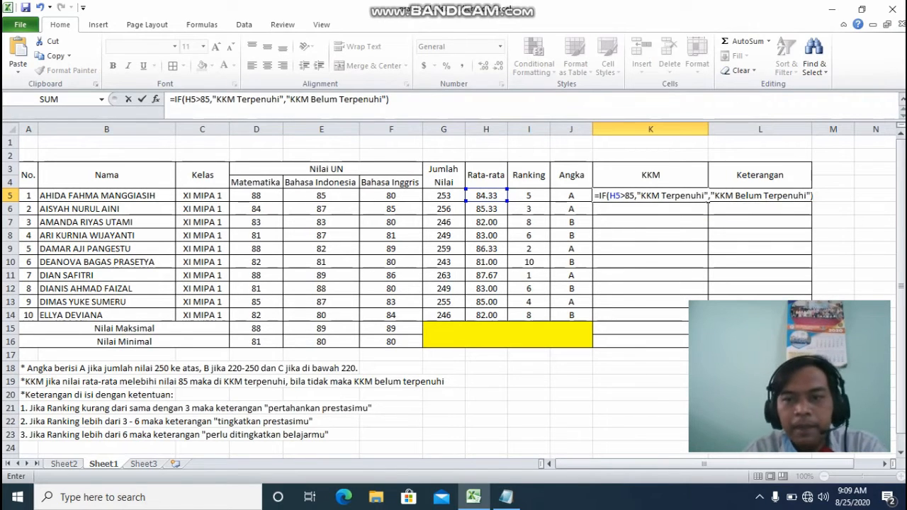
key("Return")
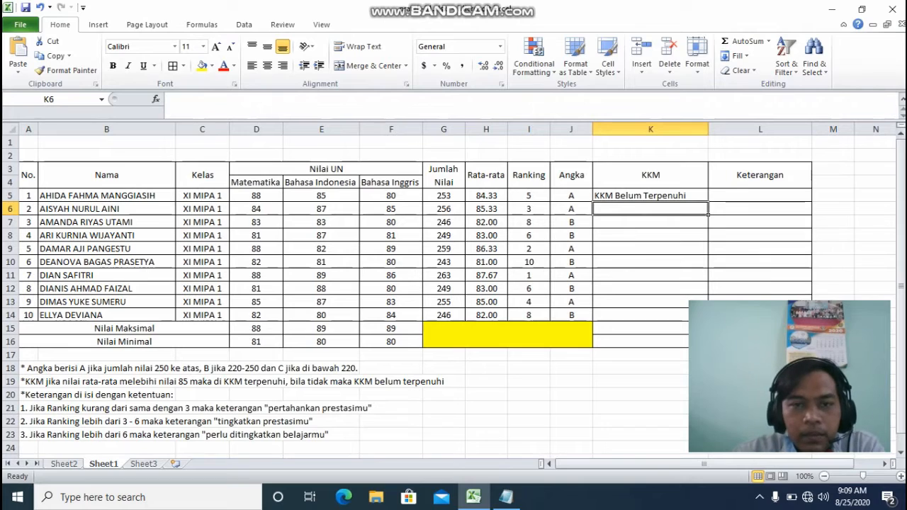
Center the content of K5 horizontally and copy its KKM formula down through K16.
left_click(650, 196)
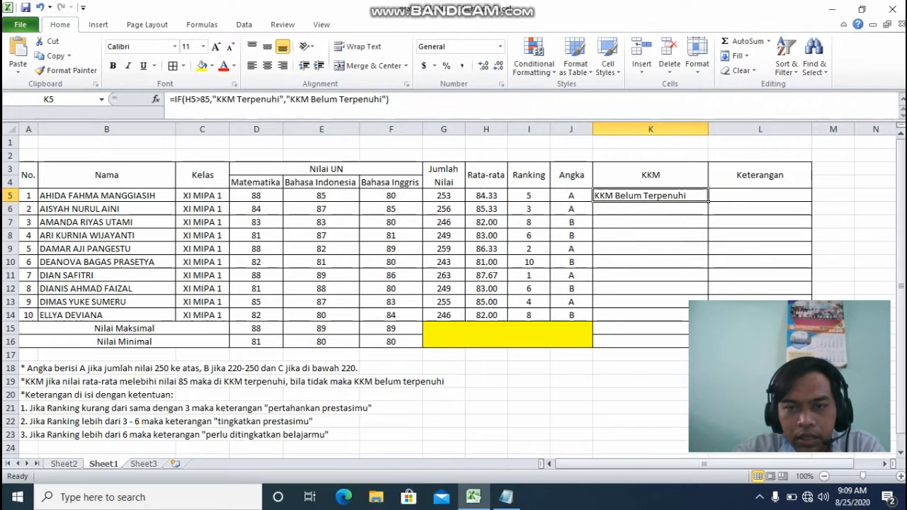
left_click(267, 66)
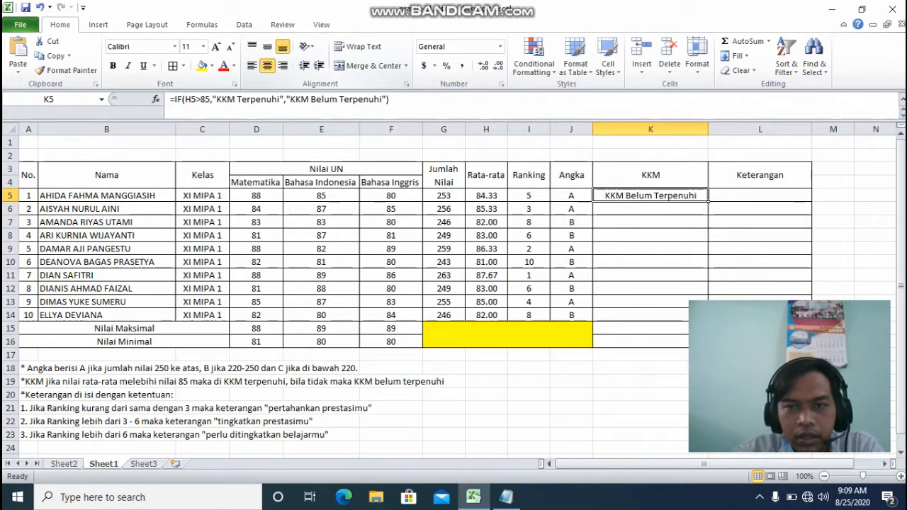
left_click_drag(707, 202, 701, 343)
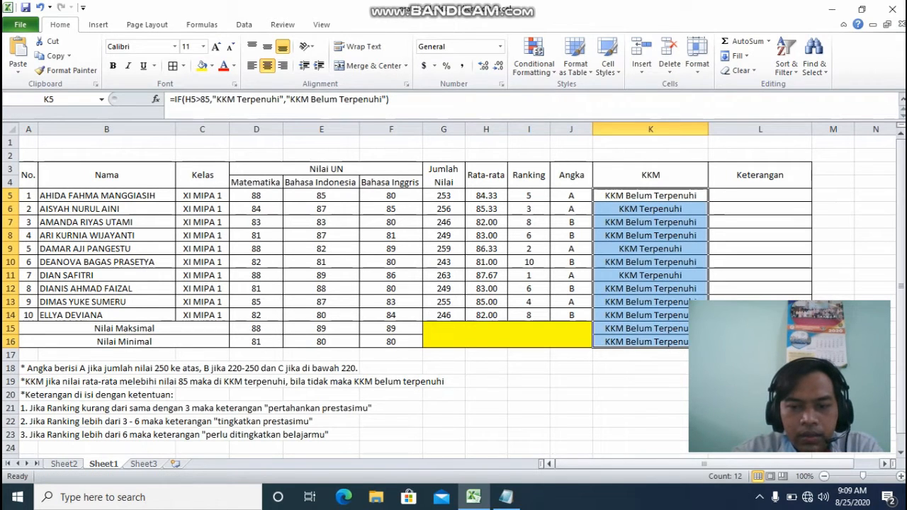
Check the KKM results in rows 5 and 6 against their Rata-rata values, and compare the formulas in K5 and J5.
scroll(450, 295, "right", 3)
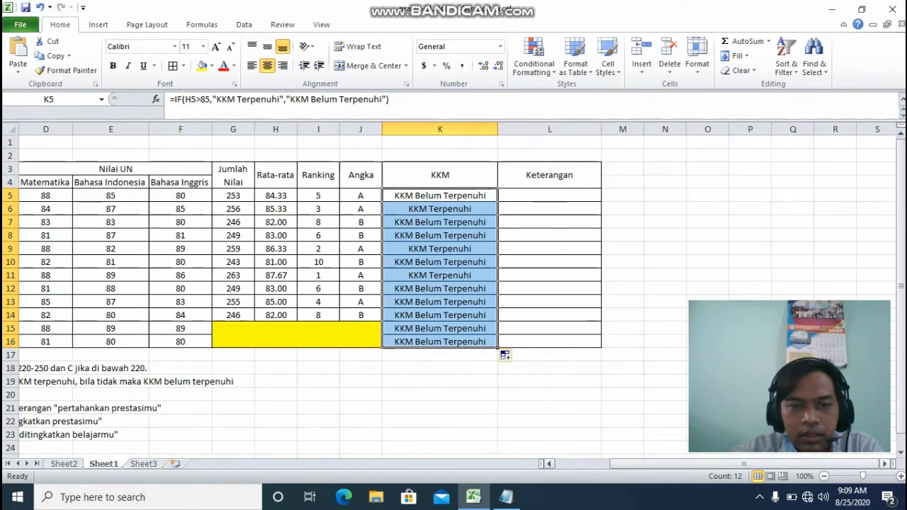
left_click_drag(743, 463, 726, 463)
left_click(329, 196)
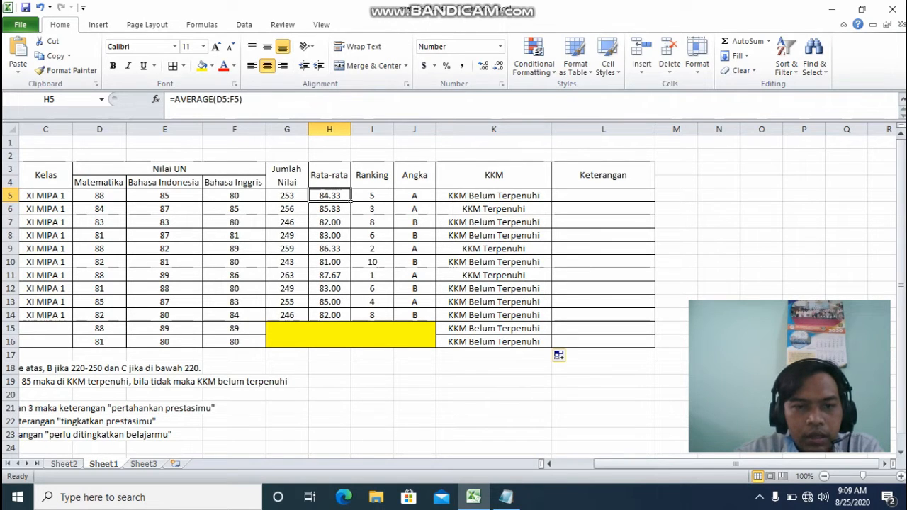
left_click(493, 195)
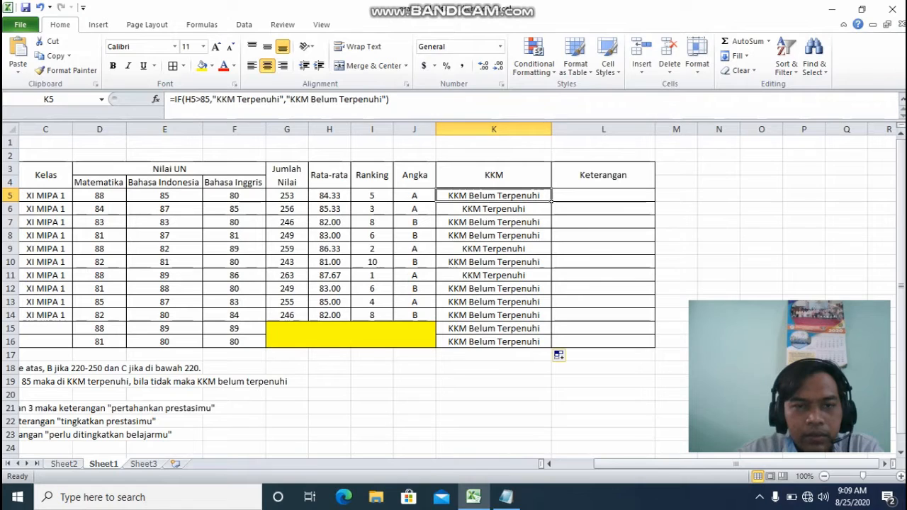
left_click(329, 208)
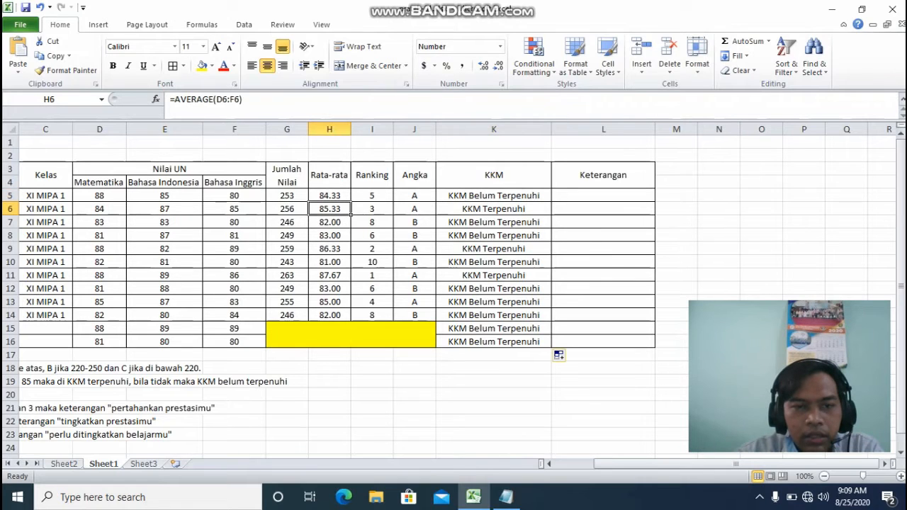
left_click(494, 208)
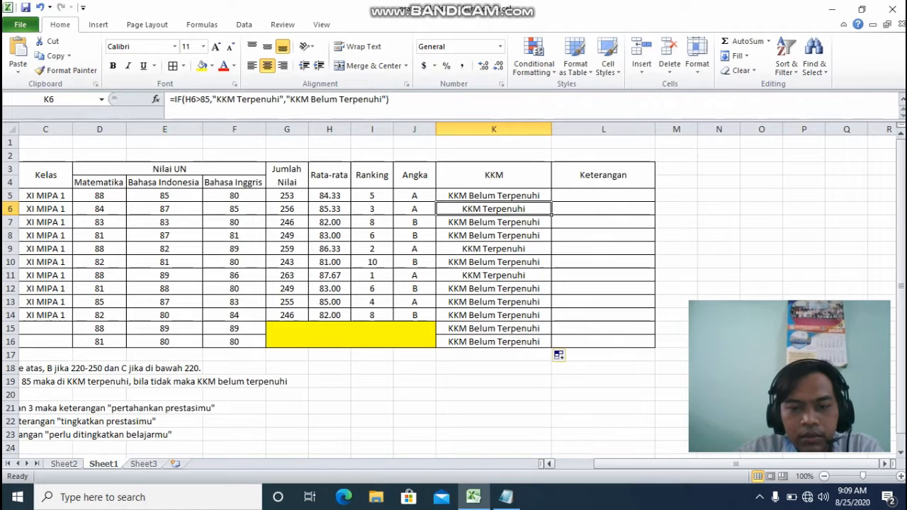
left_click_drag(616, 464, 597, 464)
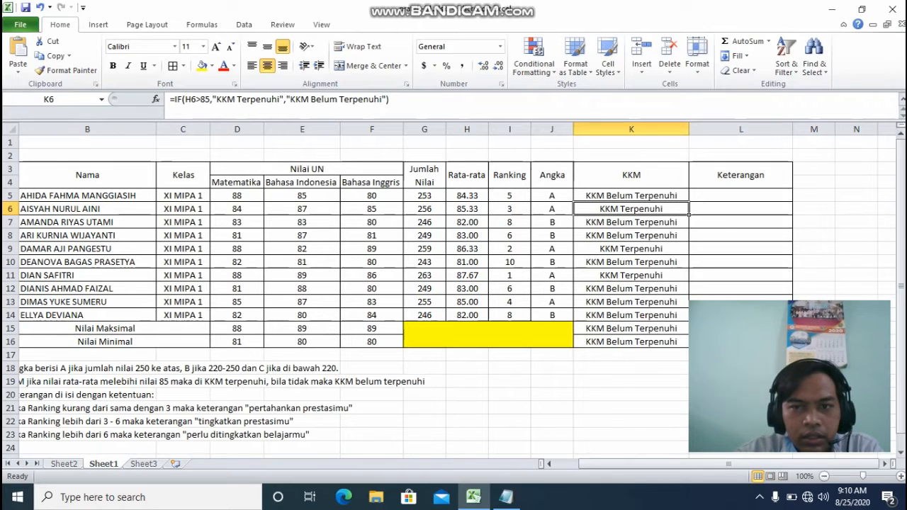
left_click(631, 195)
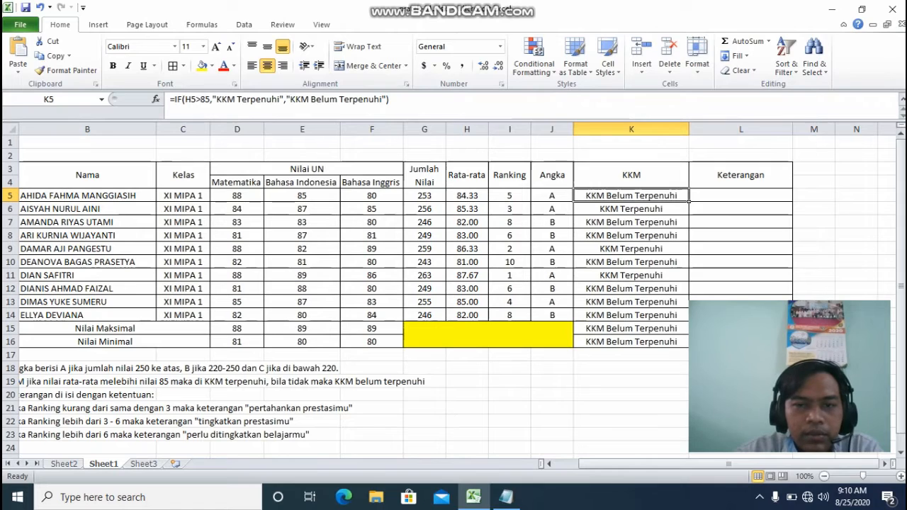
left_click(552, 195)
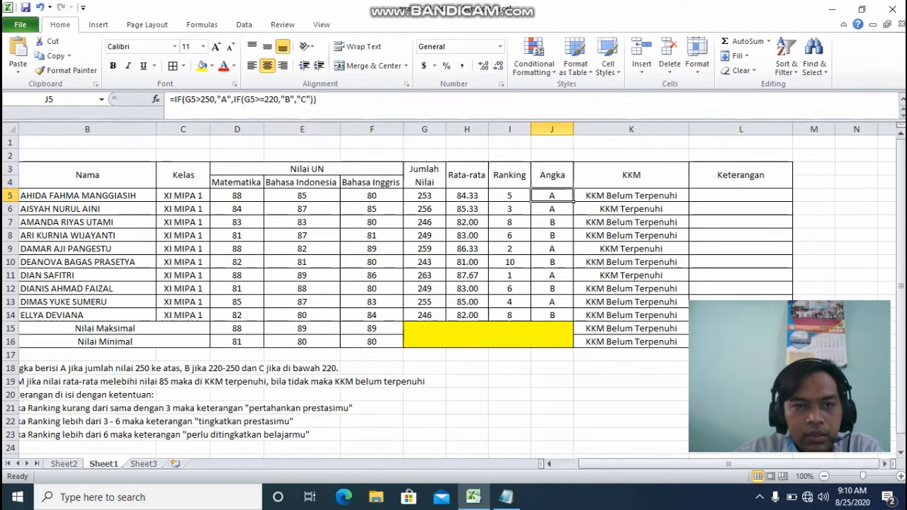
Widen the Keterangan column slightly, keeping its first student cell L5 selected.
left_click(740, 195)
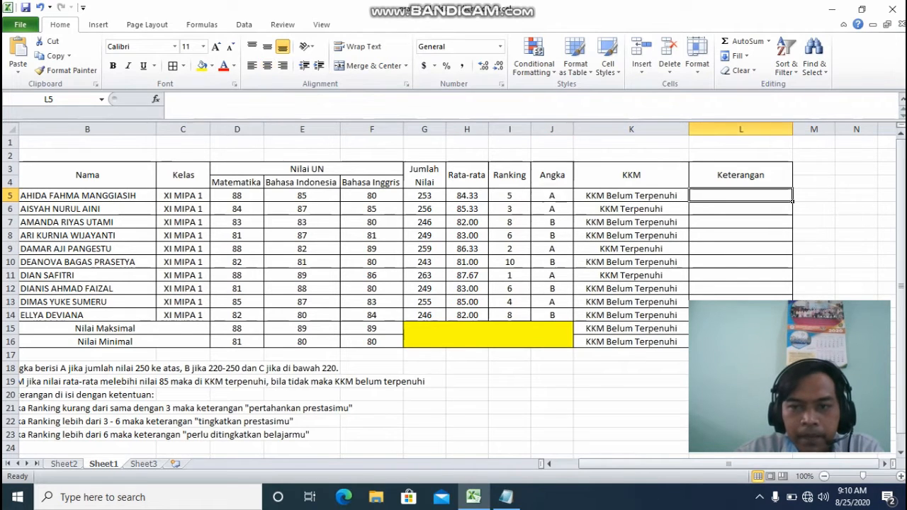
left_click(549, 464)
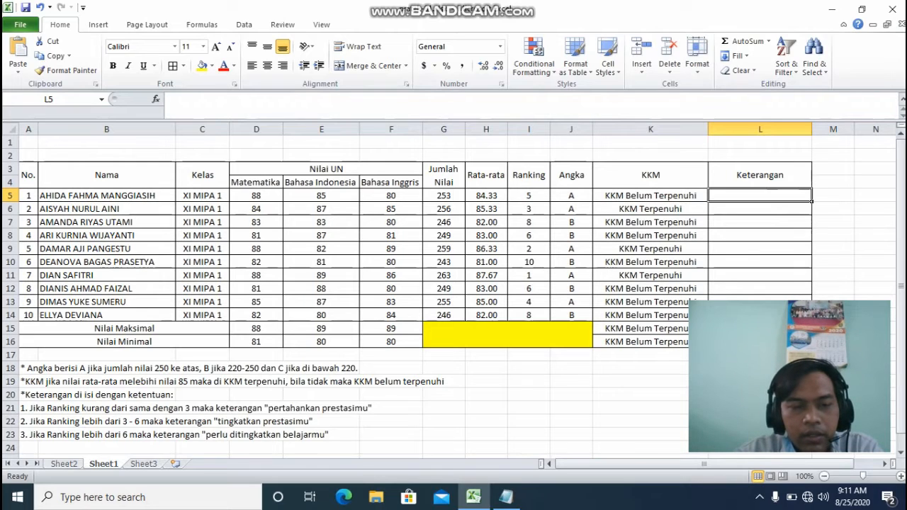
left_click_drag(812, 129, 838, 129)
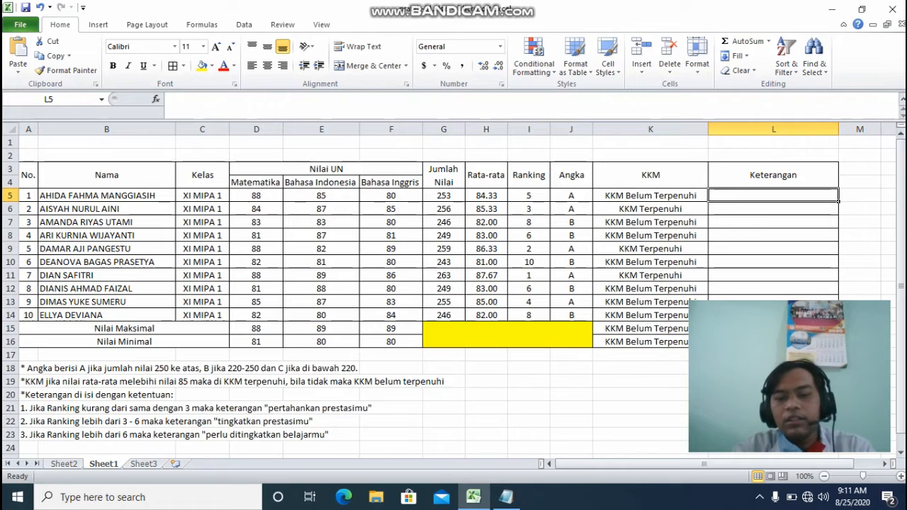
Start an IF formula in L5 that tests whether the Ranking in I5 is <=3.
type("=")
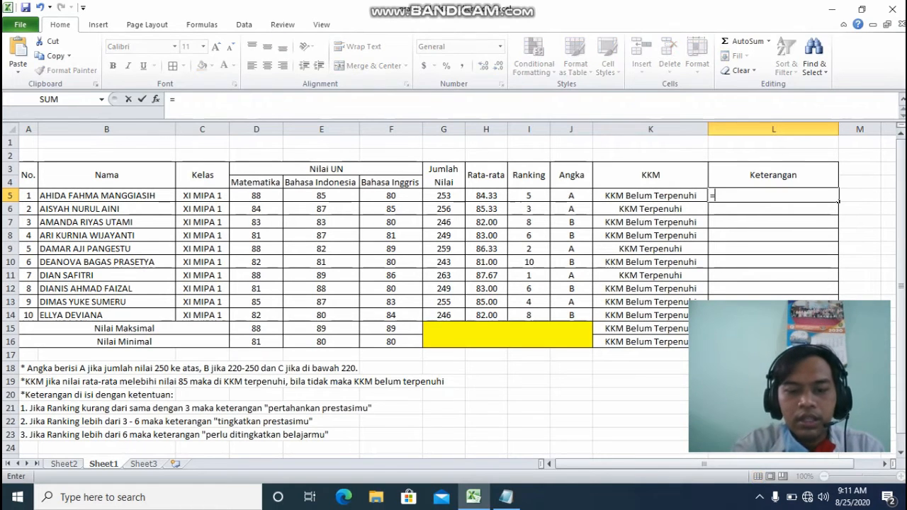
type("if")
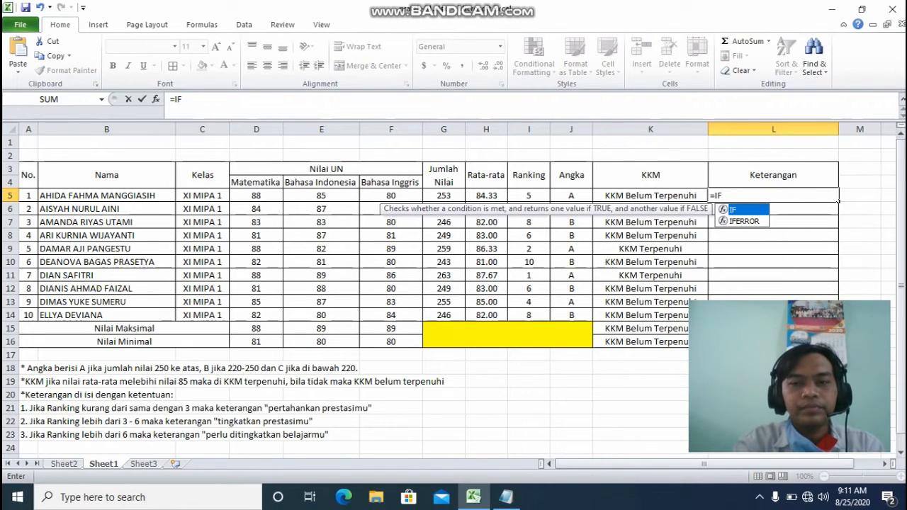
key("Tab")
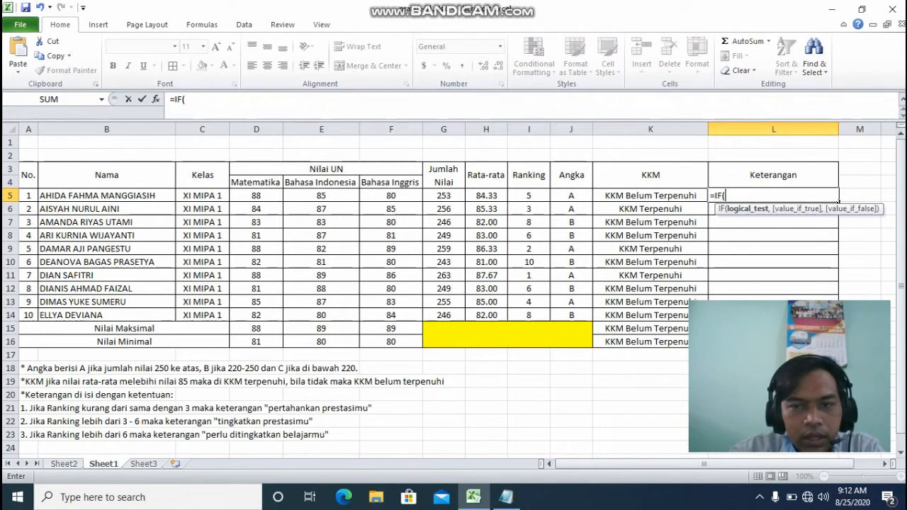
left_click(528, 195)
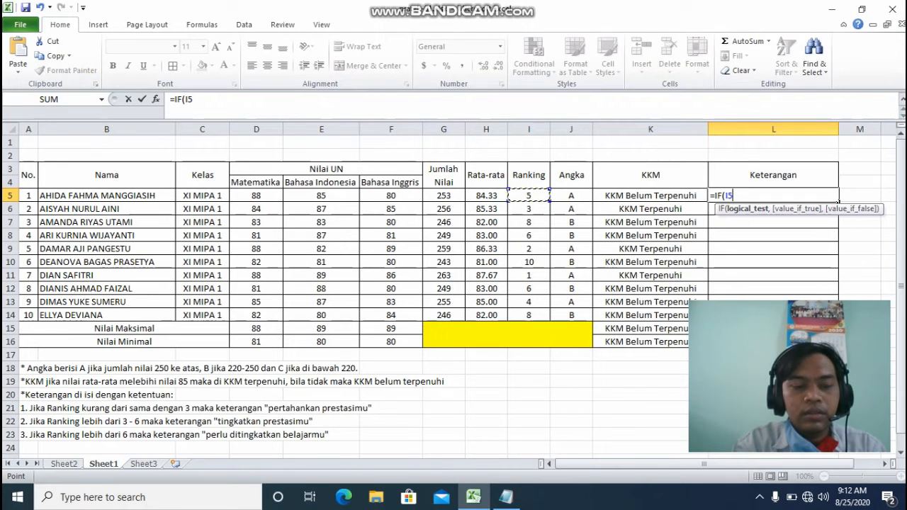
type("<")
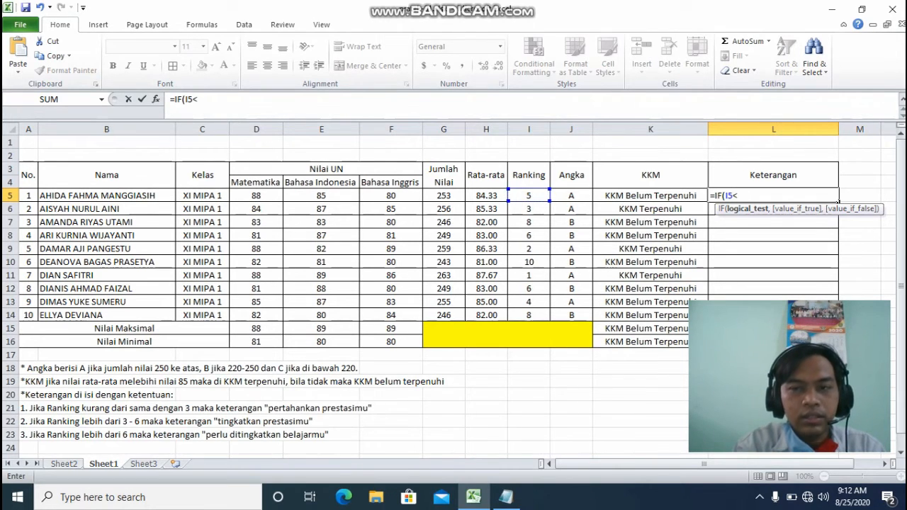
type("=3")
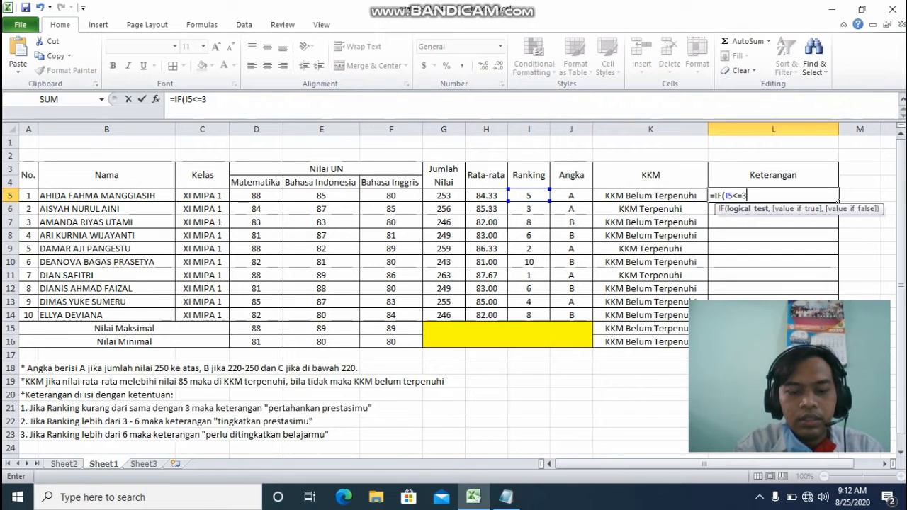
Enter "pertahankan prestasimu" as the true result of the IF formula in L5.
type(",")
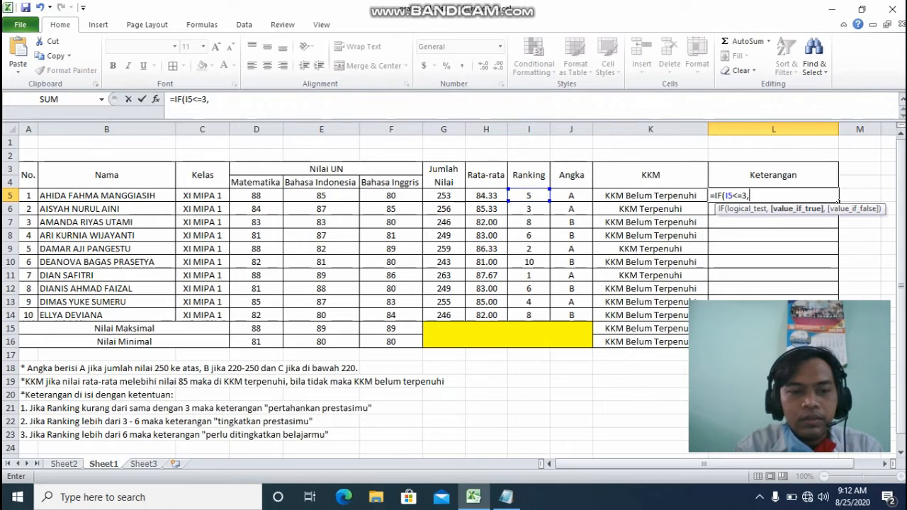
type("\"pert")
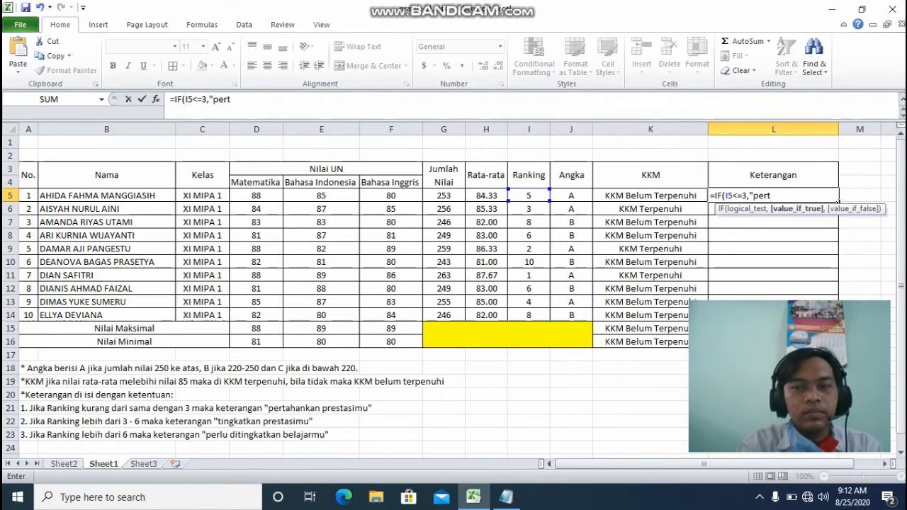
type("h")
key("BackSpace")
type("ahank")
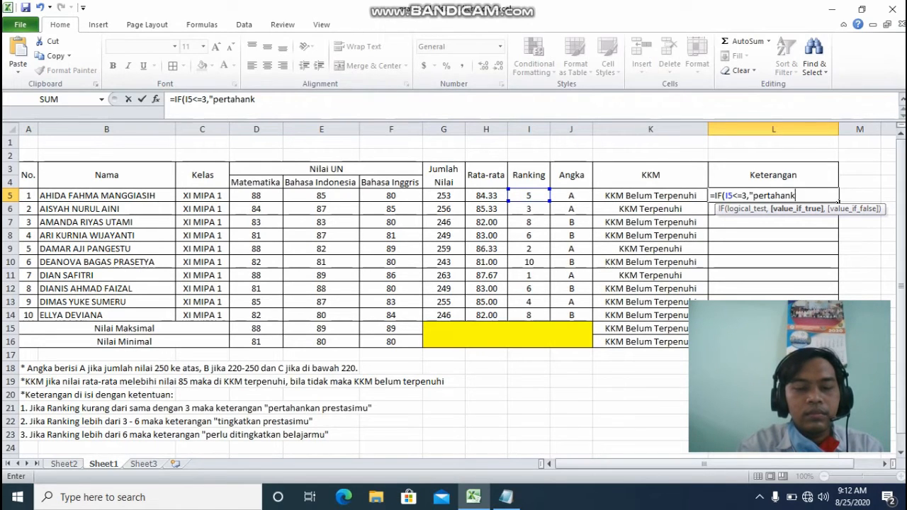
type("an p")
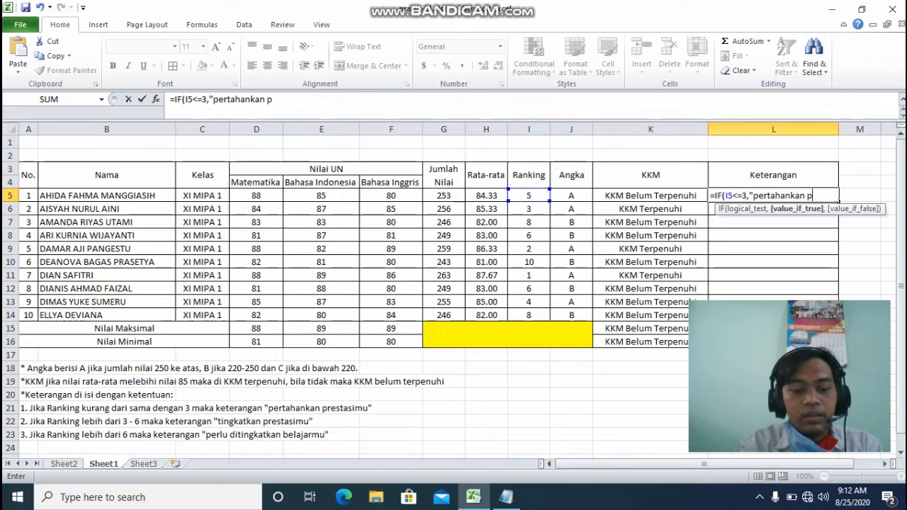
type("restasimu\"")
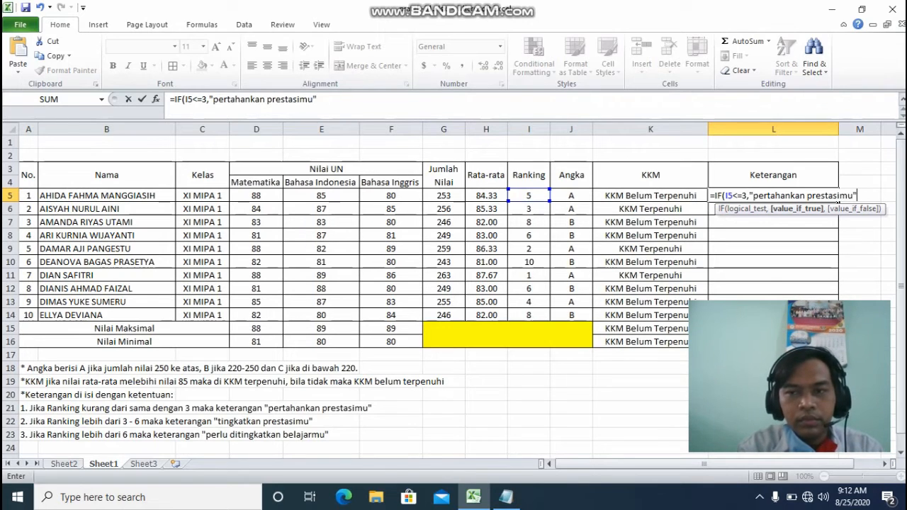
Nest a second IF as the false argument of the L5 formula, testing I5<=6.
type(",IF")
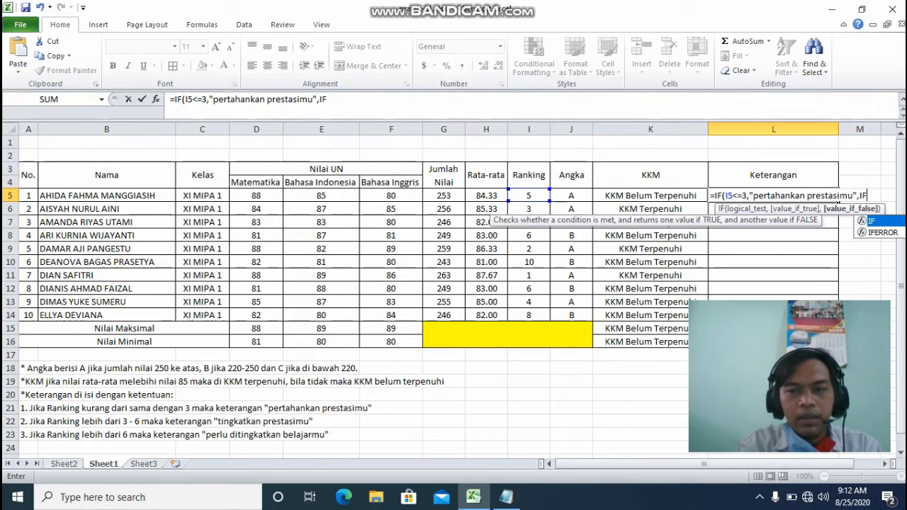
type("(")
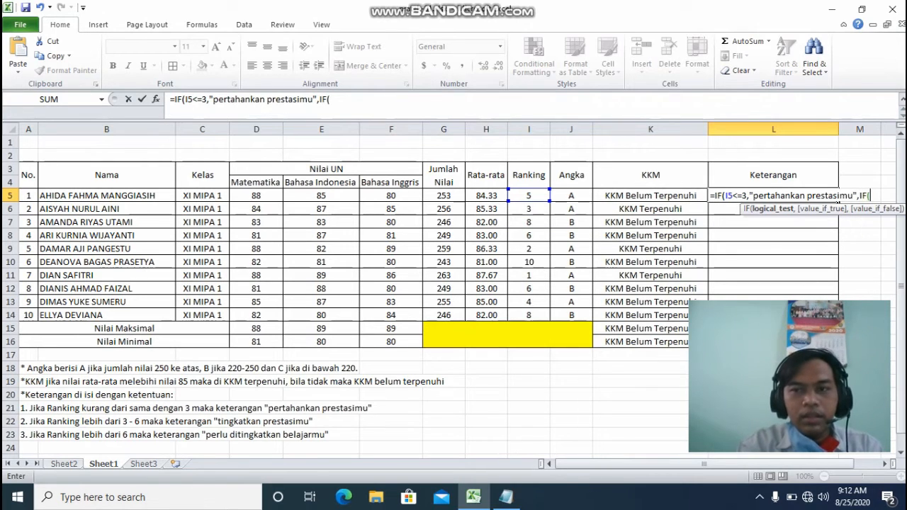
left_click(529, 196)
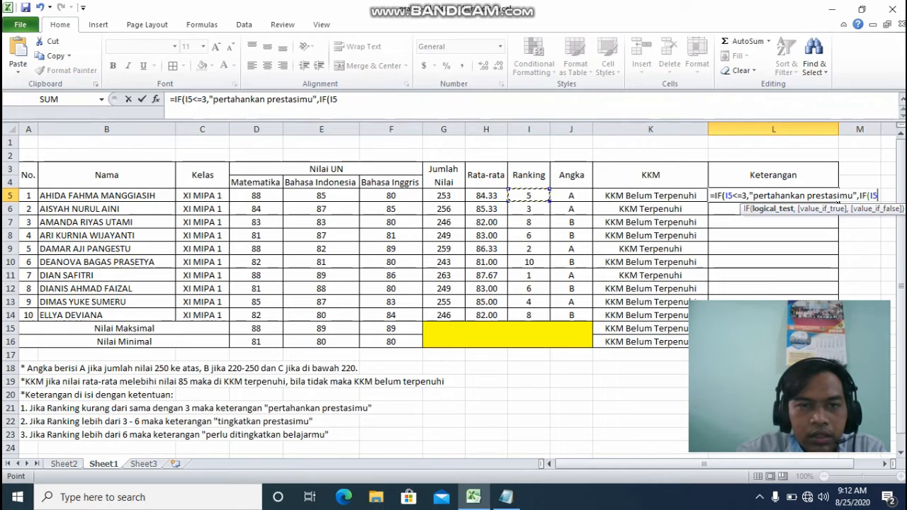
left_click(339, 99)
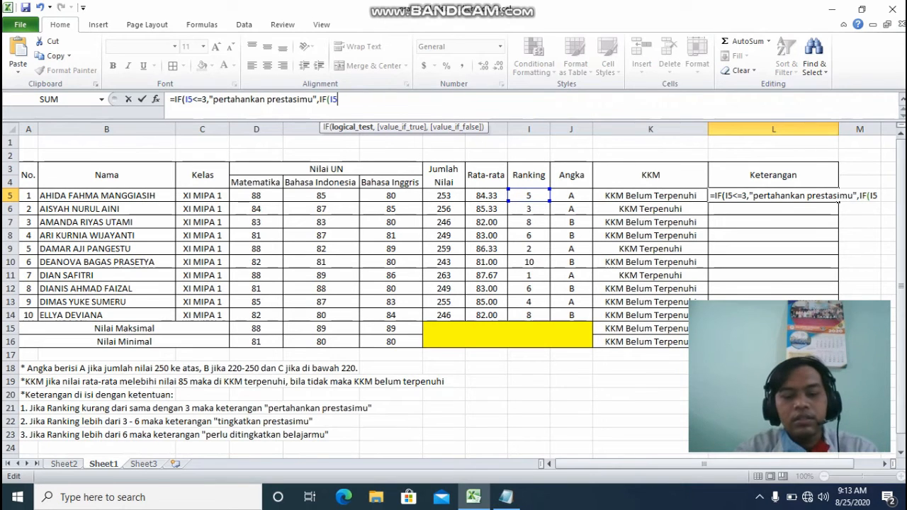
type("<=")
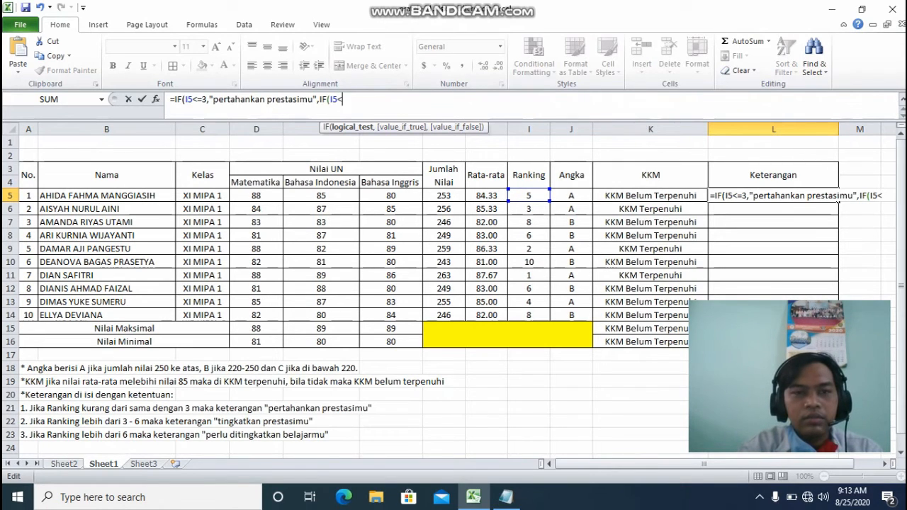
type("6")
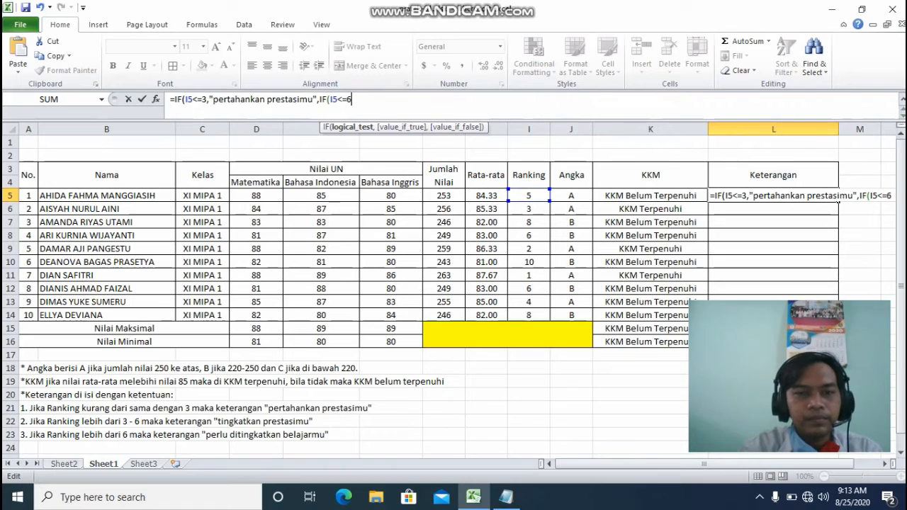
Enter "tingkatkan prestasimu" as the true result of the nested IF in L5.
type(",\"t")
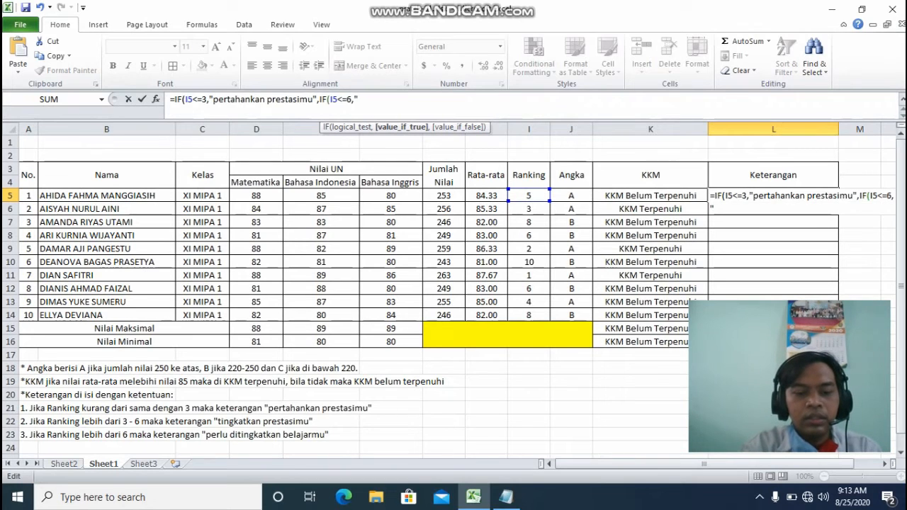
type("ingka")
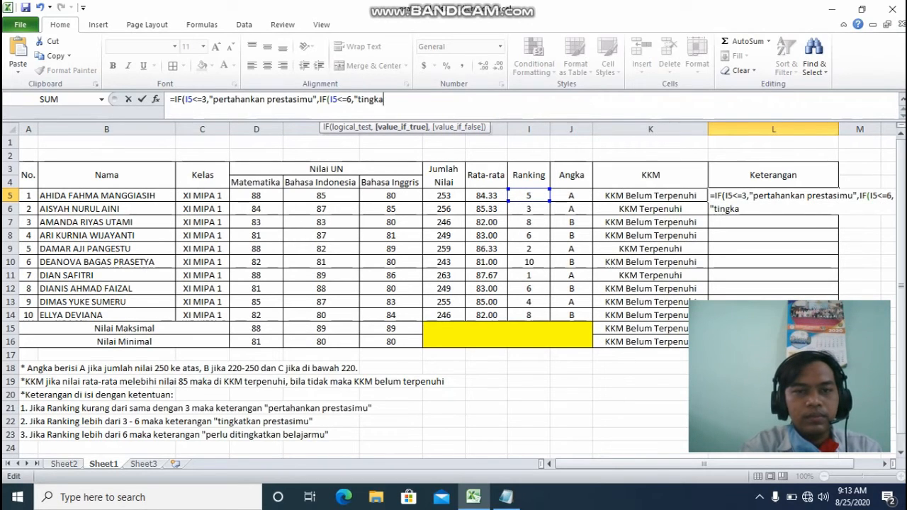
type("tkan p")
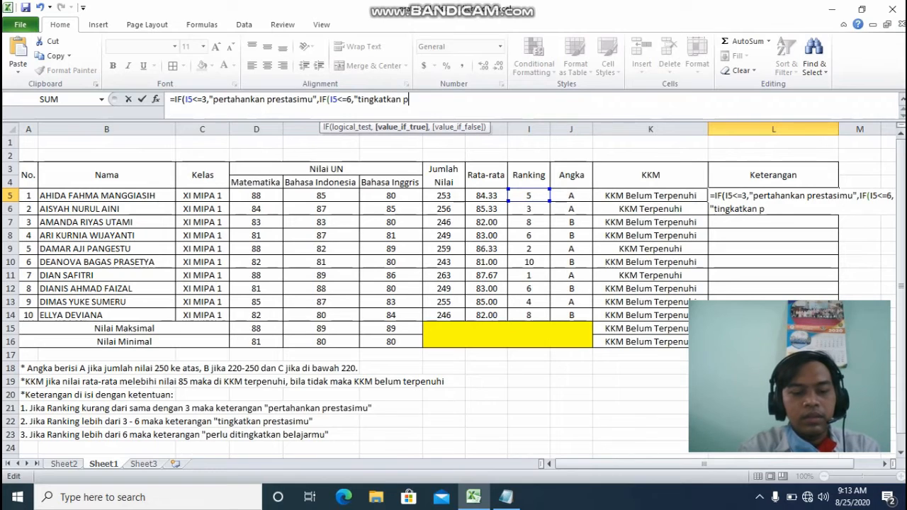
type("restasimu")
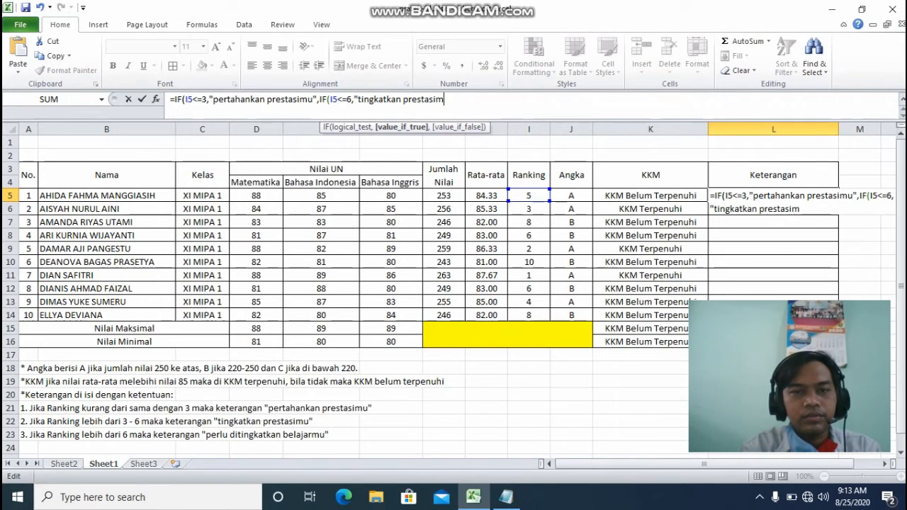
type("\"")
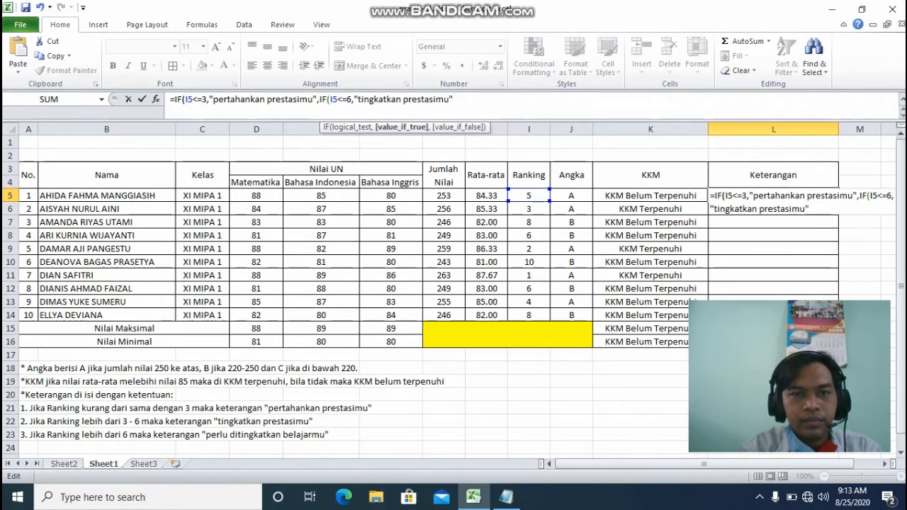
Complete the L5 formula with "perlu ditingkatkan belajarmu" as the nested IF's false result, closing both IF functions.
type(",")
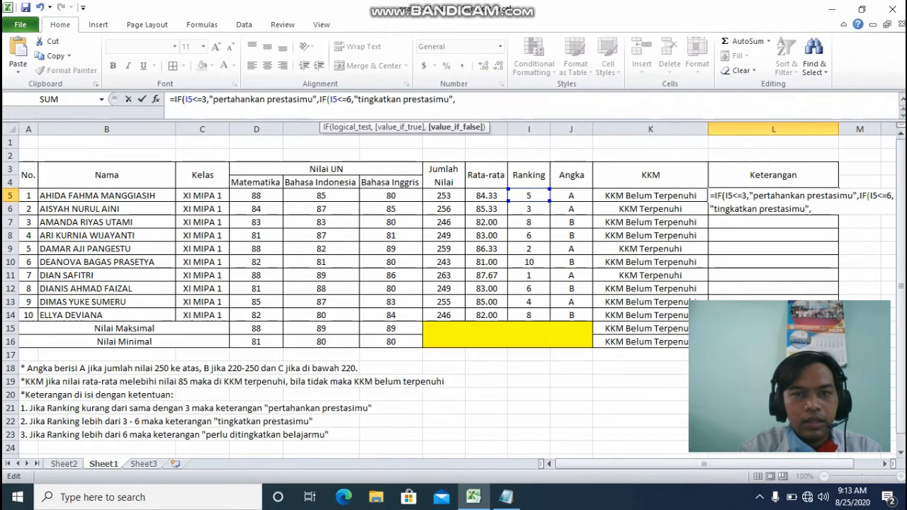
type("\"p")
type("erl")
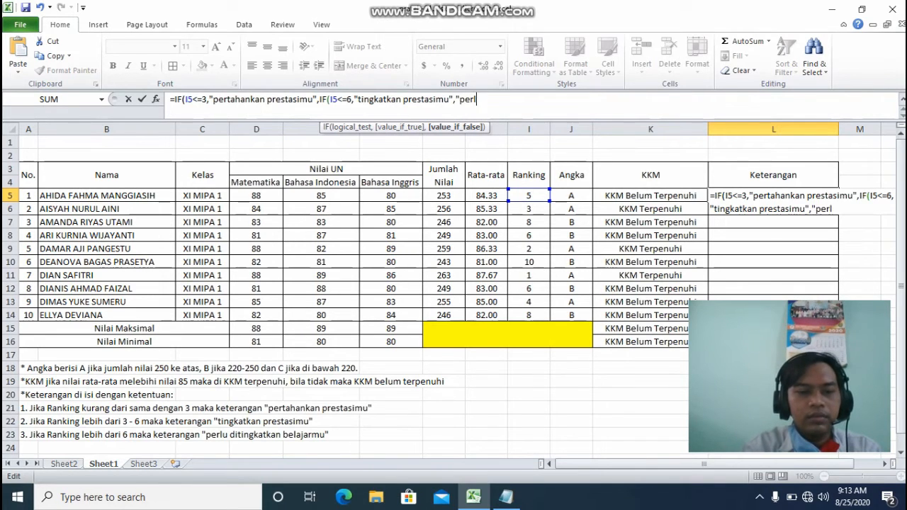
type("u ditingkat")
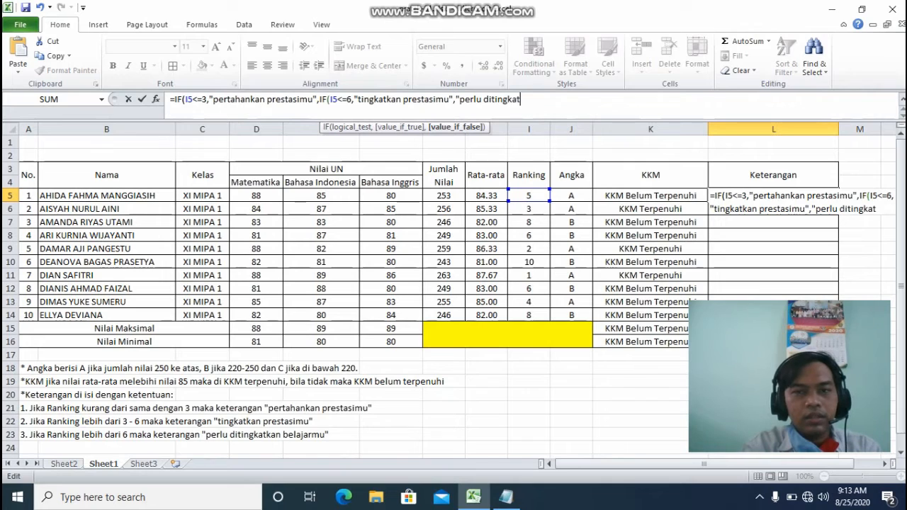
type("kan belajarmu")
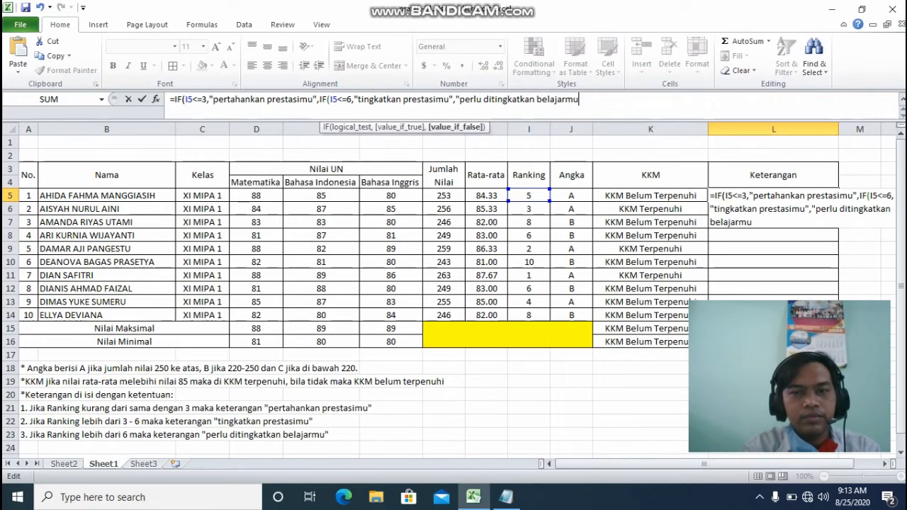
type("\")")
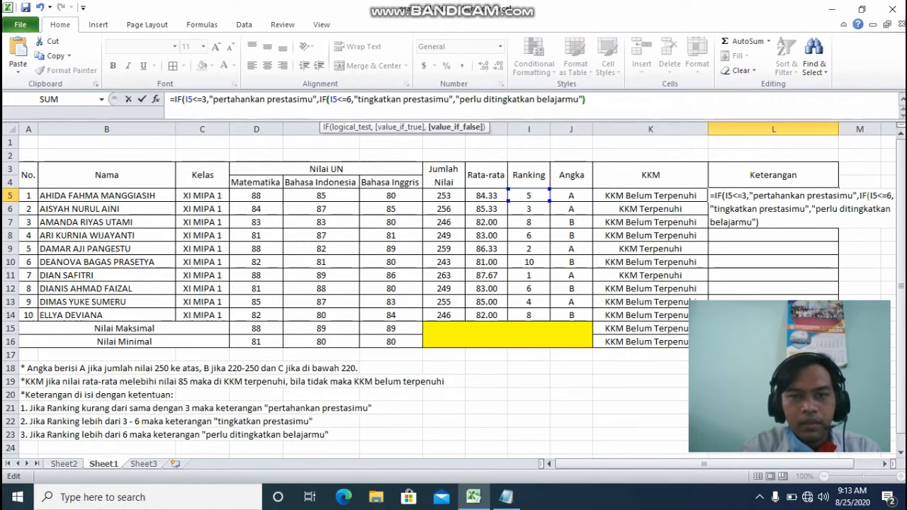
type(")")
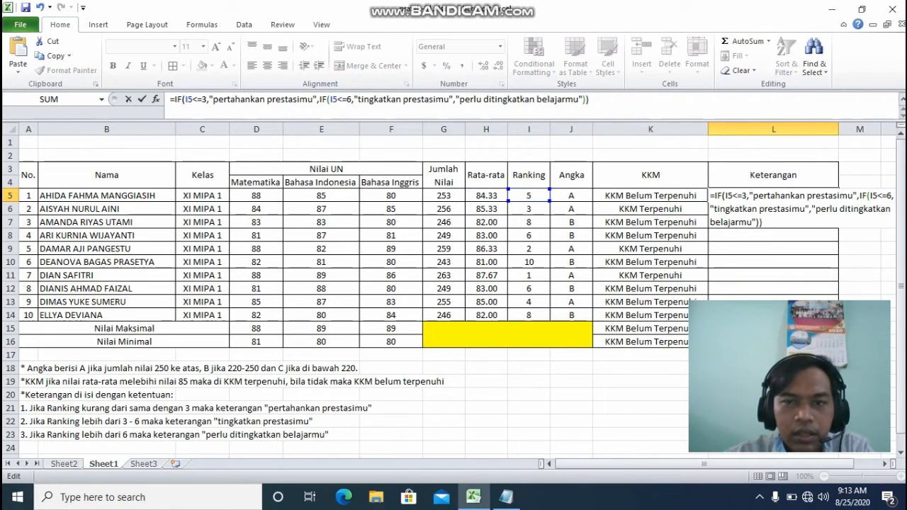
key("Return")
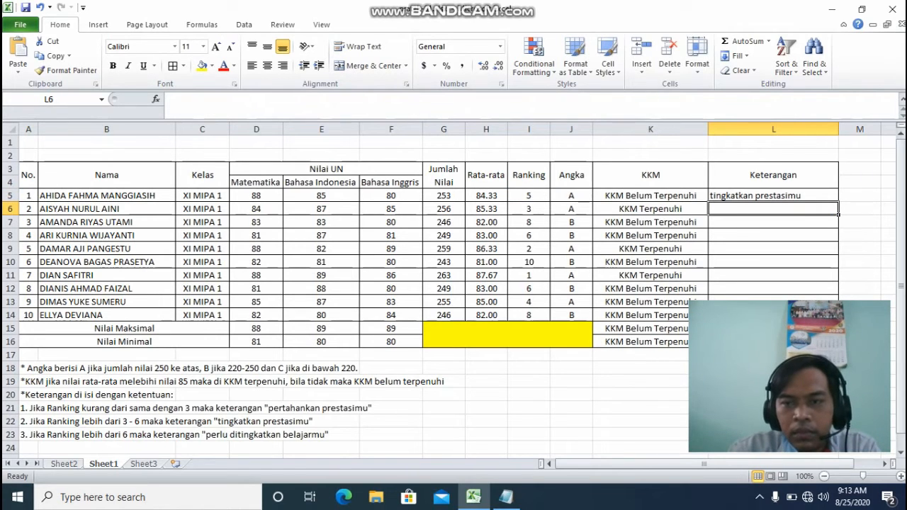
Copy the Keterangan formula from L5 down through L16.
left_click(773, 195)
scroll(772, 196, "right", 1)
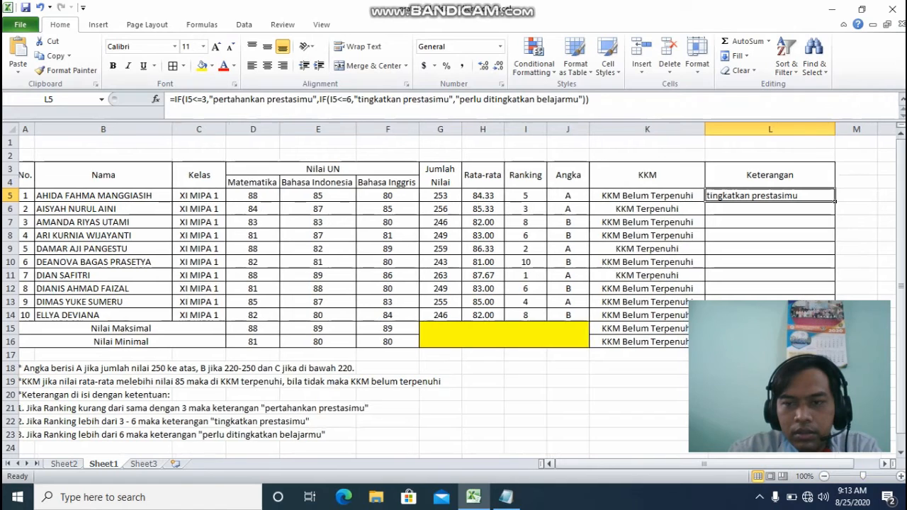
scroll(454, 283, "right", 3)
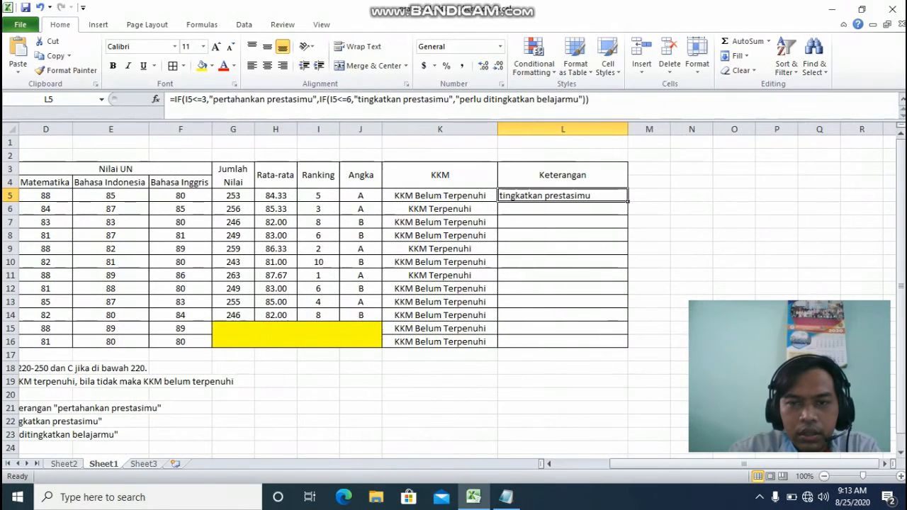
left_click_drag(627, 202, 627, 345)
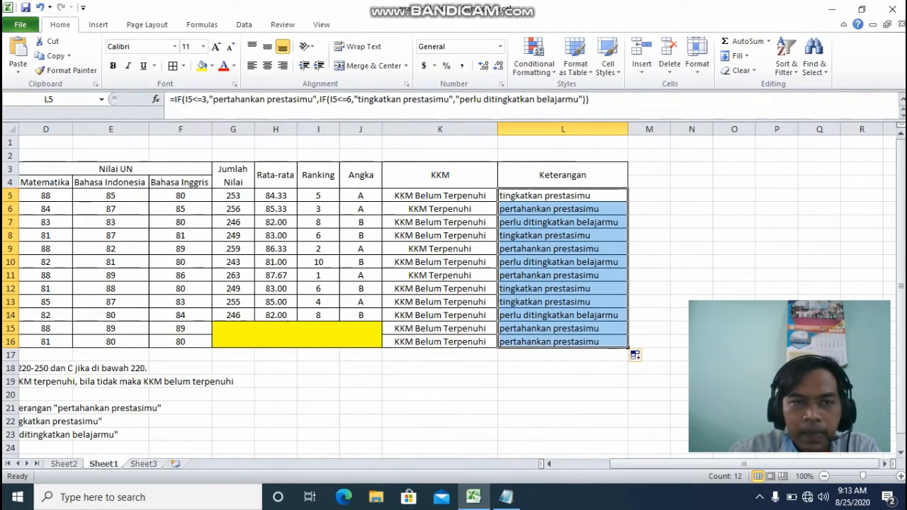
Center the Keterangan results in L5:L16 horizontally.
left_click(267, 65)
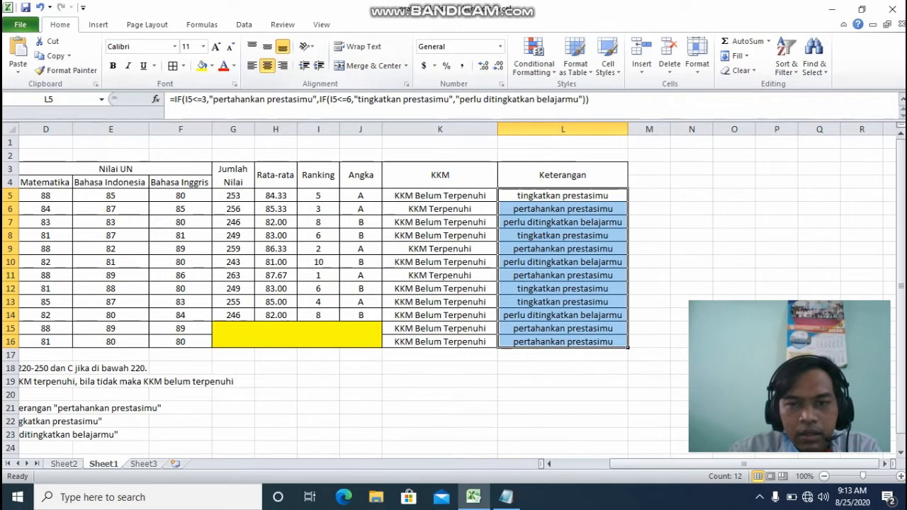
left_click(563, 195)
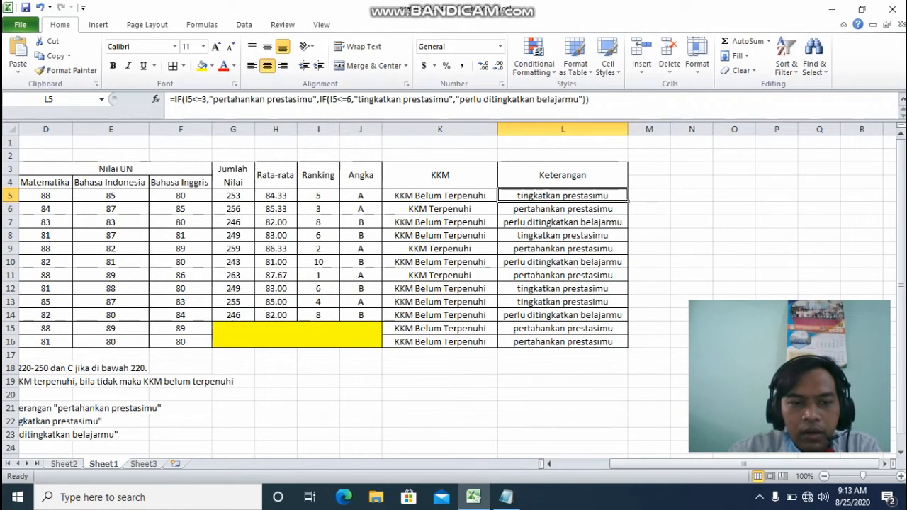
Highlight the Keterangan cells of the students ranked 1 to 3 (L11, L9 and L6) with yellow fill.
left_click(318, 275)
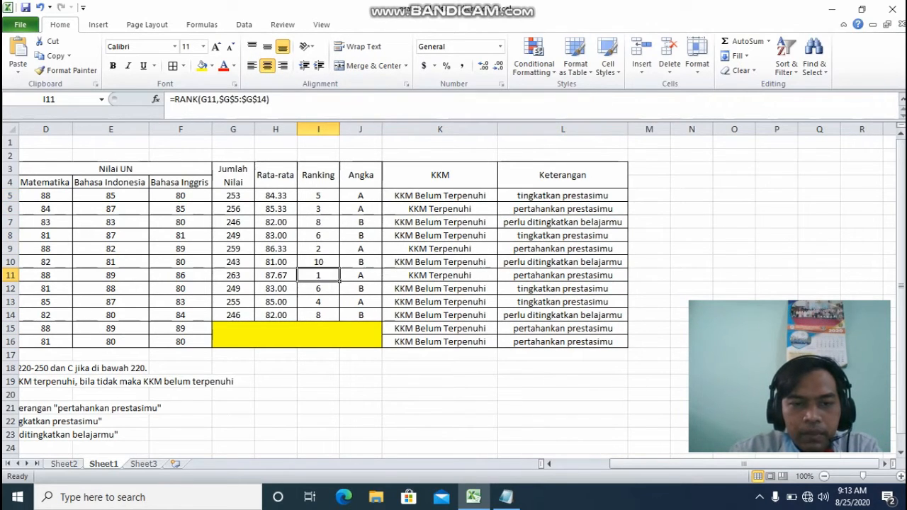
key("Up")
key("Up")
key("Up")
key("Up")
key("Up")
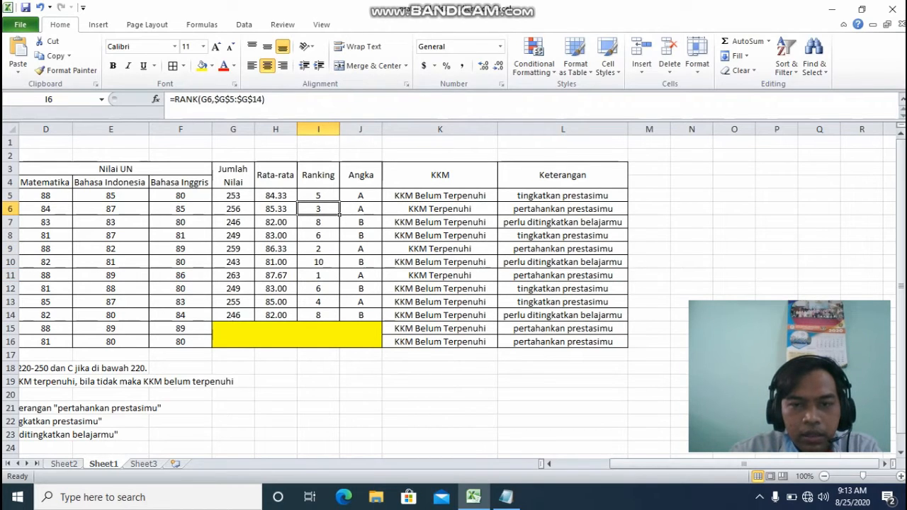
left_click(562, 209)
left_click(563, 275)
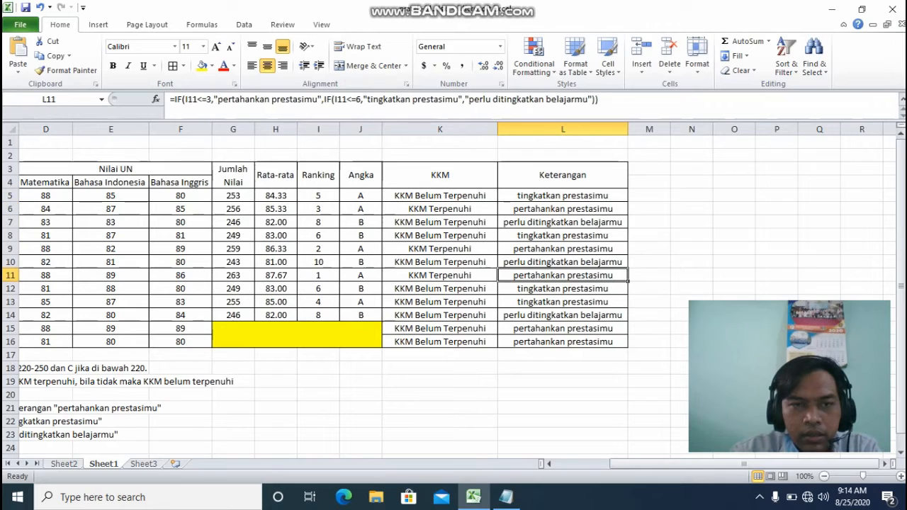
left_click(202, 65)
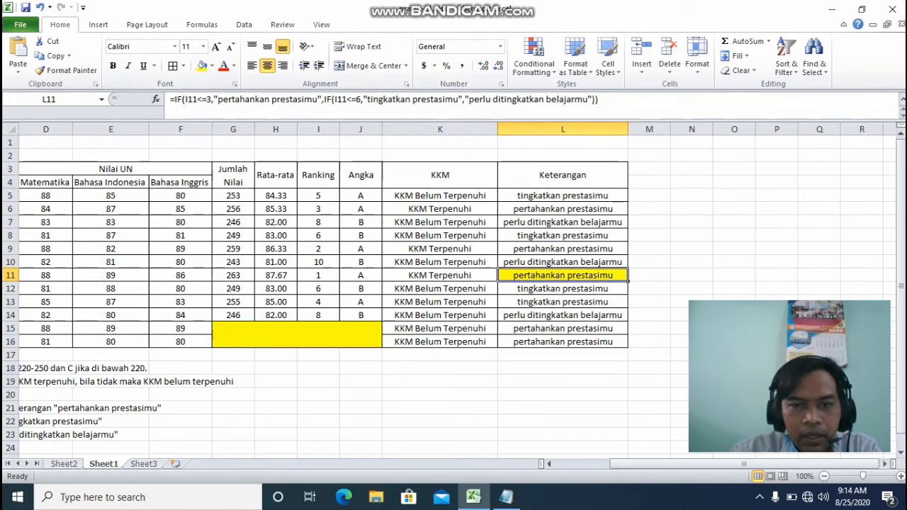
left_click(563, 249)
left_click(202, 66)
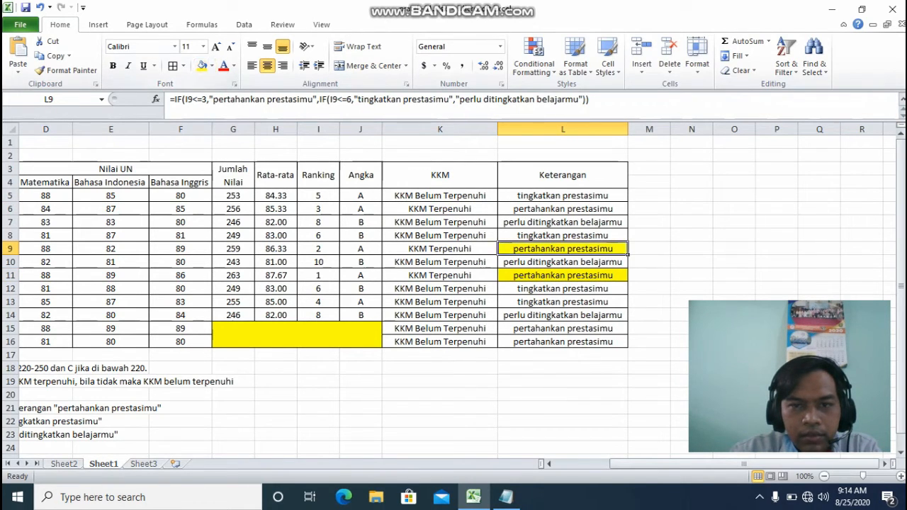
left_click(563, 209)
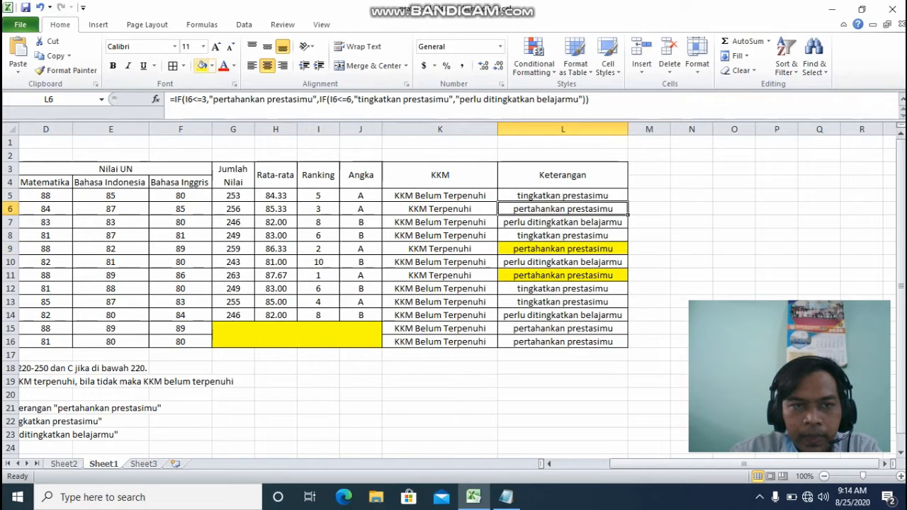
left_click(202, 66)
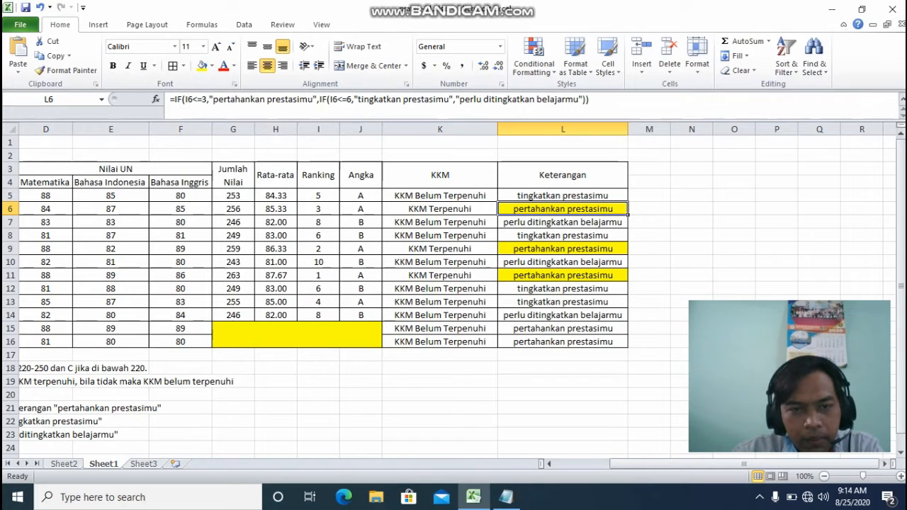
Apply yellow fill to ranking cell I13 and to the "tingkatkan prestasimu" cells L13, L5 and L8.
left_click(337, 303)
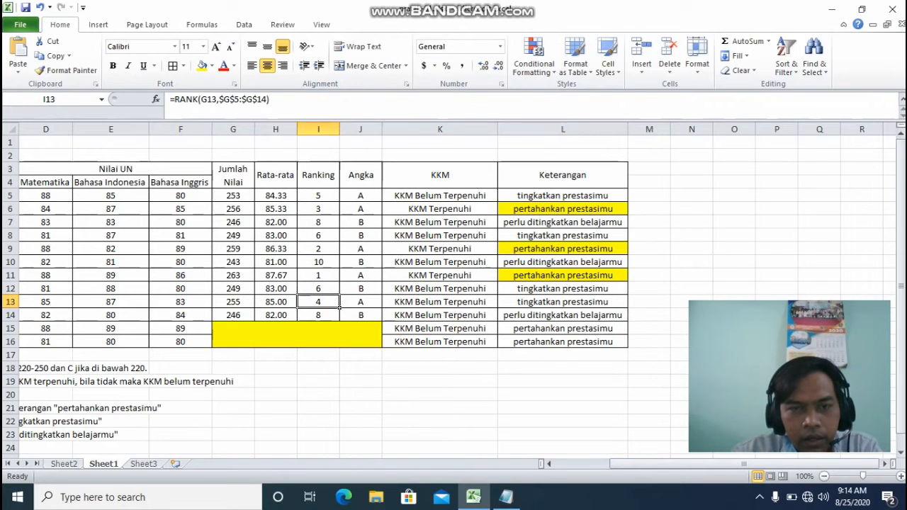
left_click(202, 66)
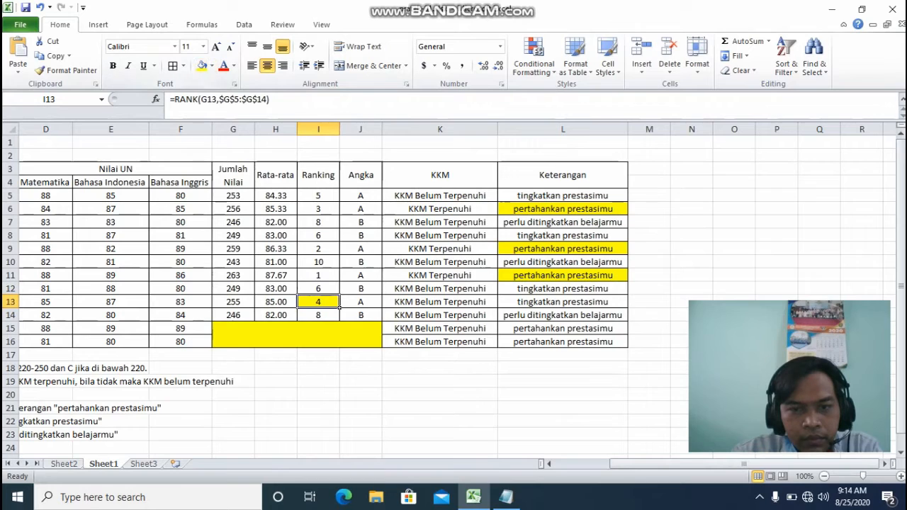
left_click(562, 302)
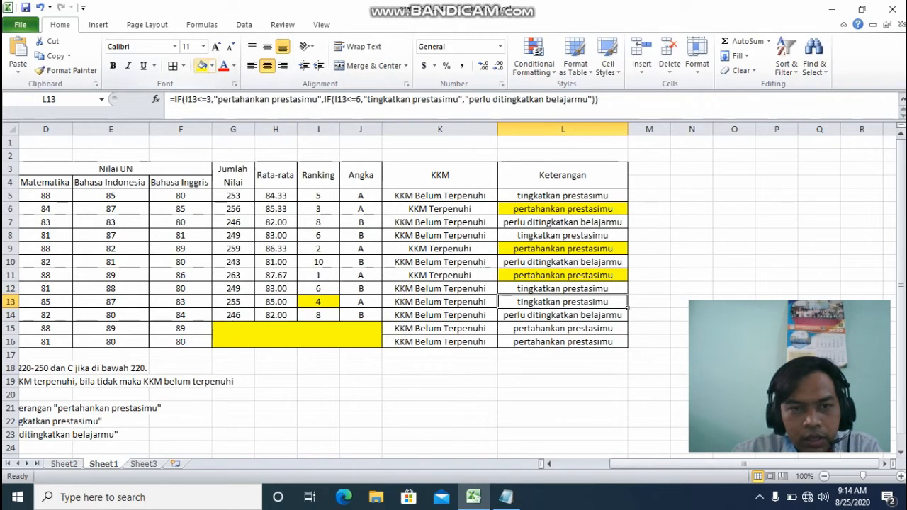
left_click(201, 66)
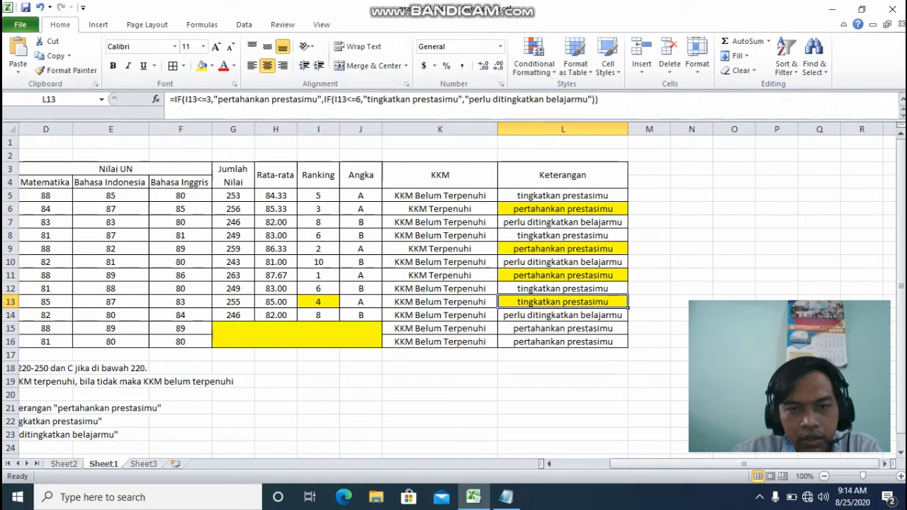
left_click(563, 195)
left_click(202, 66)
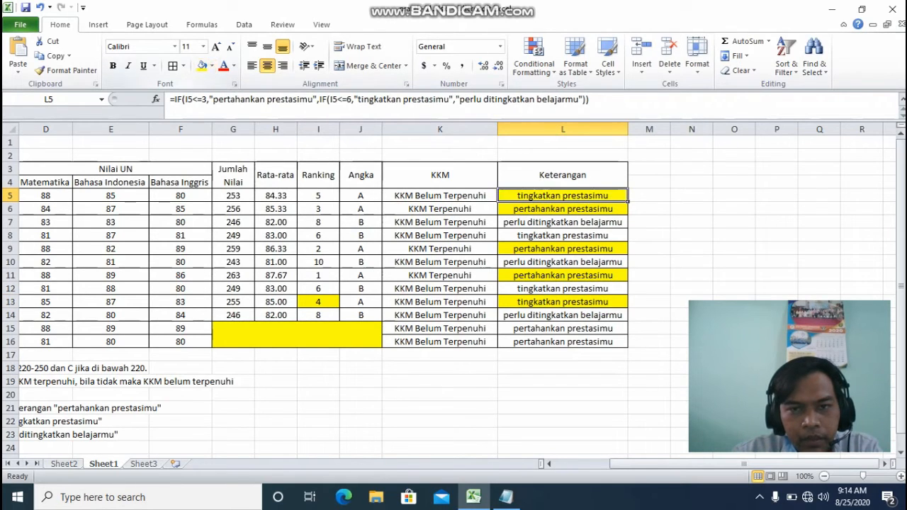
left_click(562, 249)
left_click(562, 235)
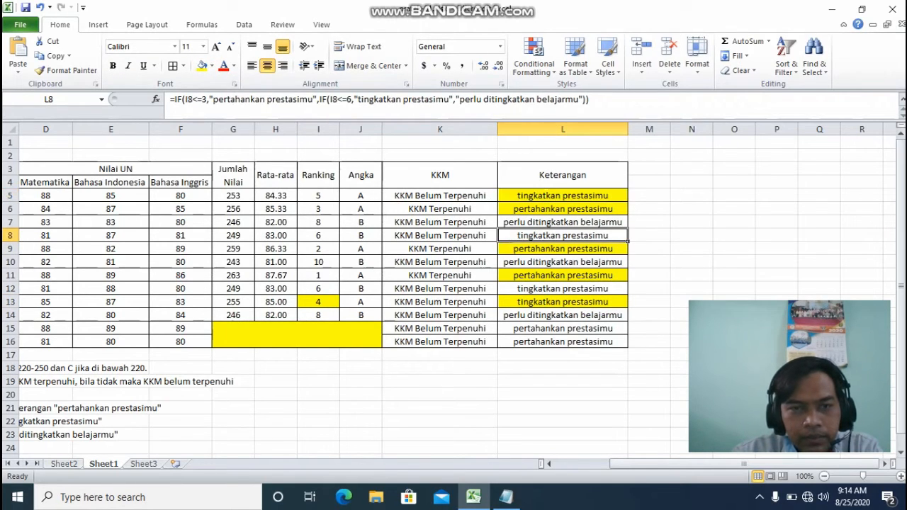
left_click(201, 66)
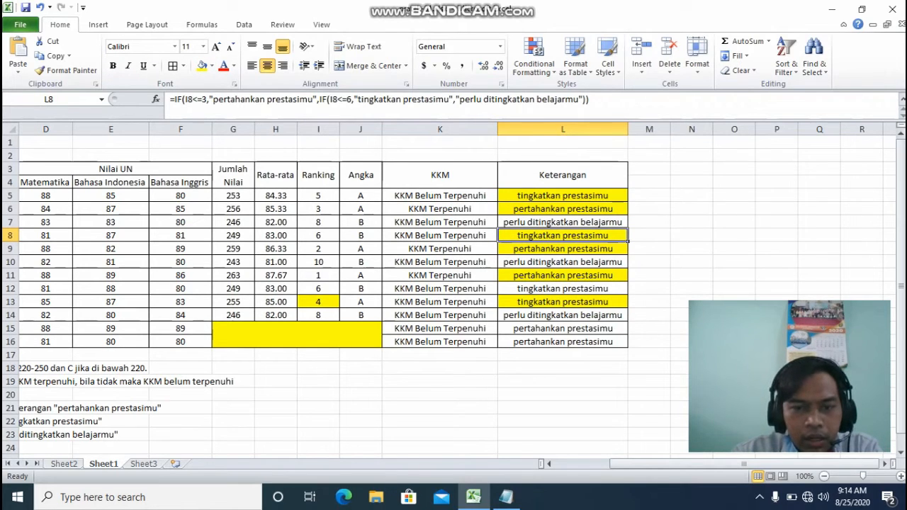
Clear the KKM and Keterangan formulas from the Nilai Maksimal and Nilai Minimal rows, K15:L16.
left_click_drag(439, 328, 562, 341)
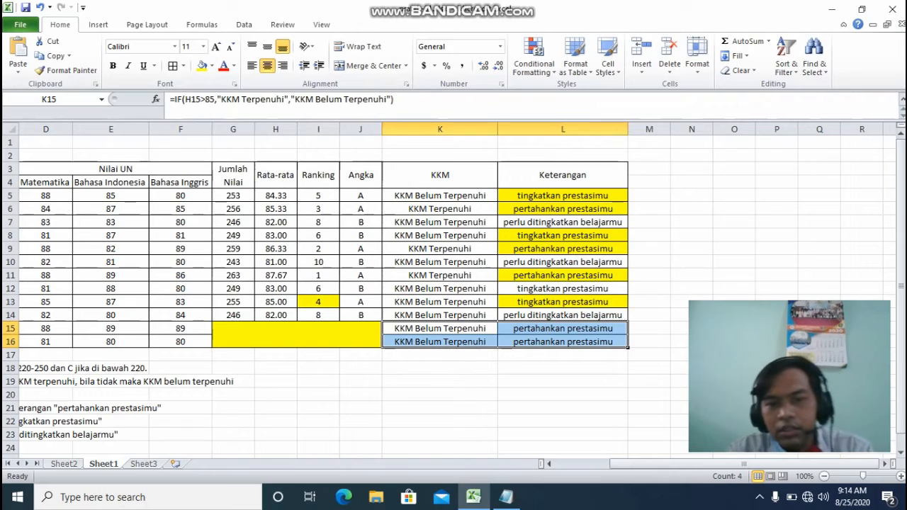
key("Delete")
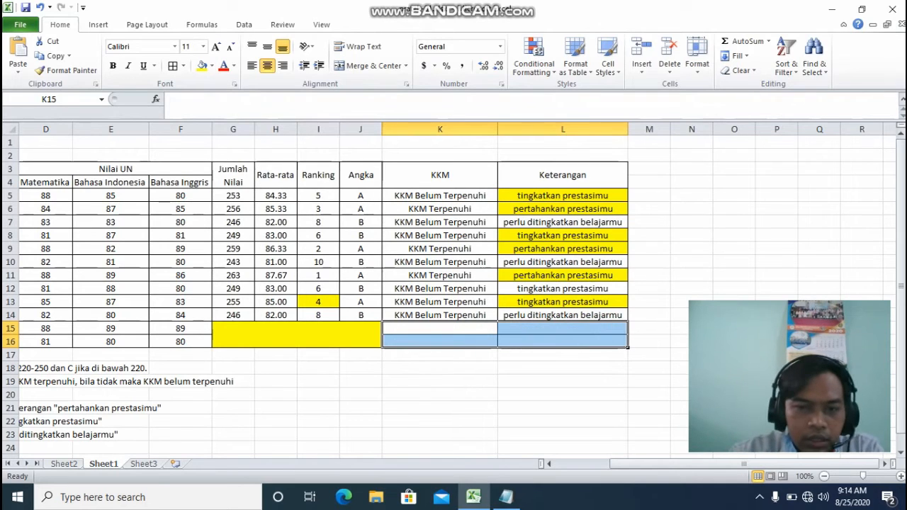
Fill the remaining "tingkatkan prestasimu" cell, L12, with yellow.
left_click(562, 315)
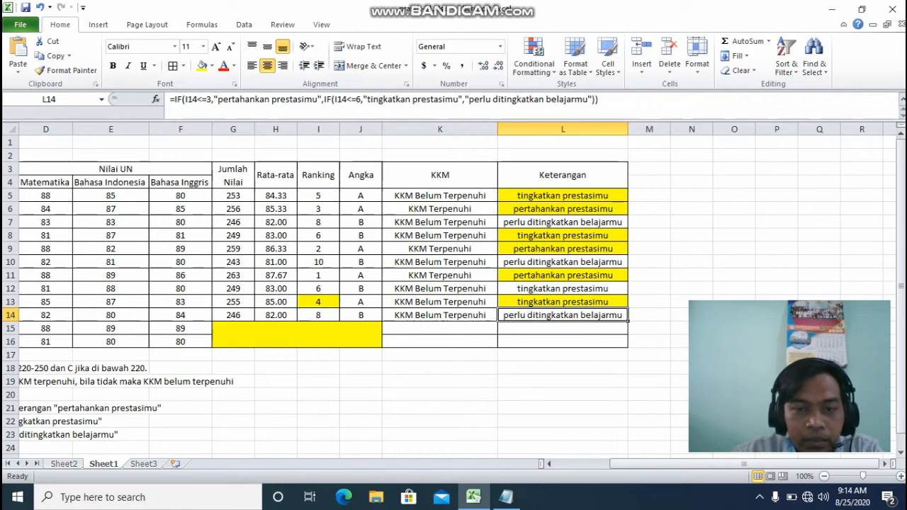
left_click(562, 289)
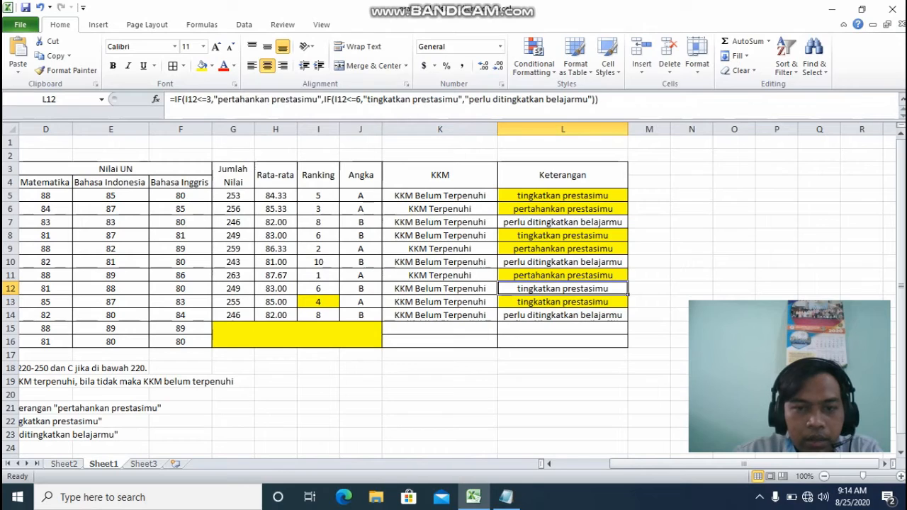
left_click(202, 65)
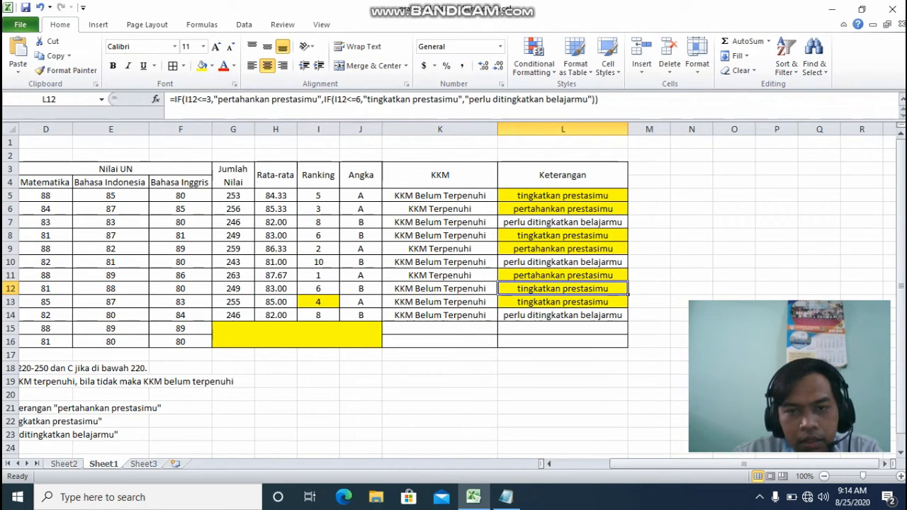
Check the rankings in I14, I7 and I10 against their Keterangan results, and review the whole table with the rules below it.
left_click(318, 315)
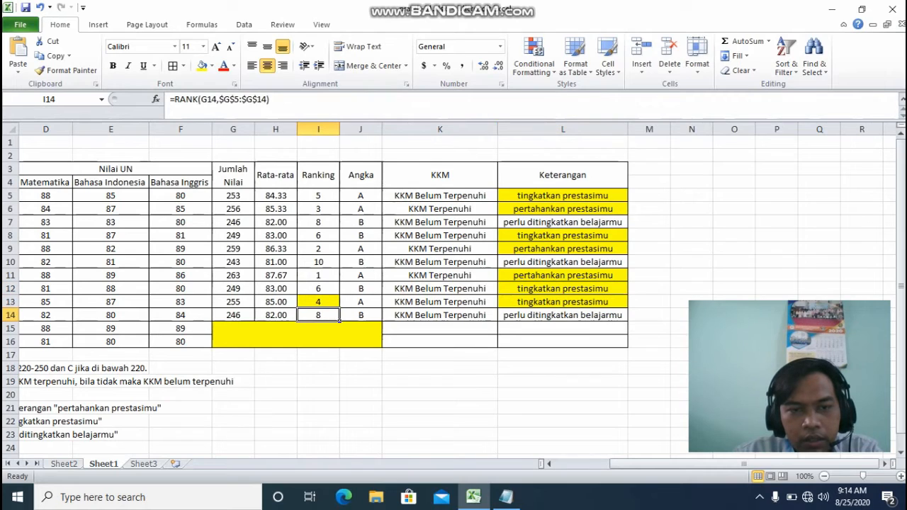
left_click(318, 222)
left_click(318, 262)
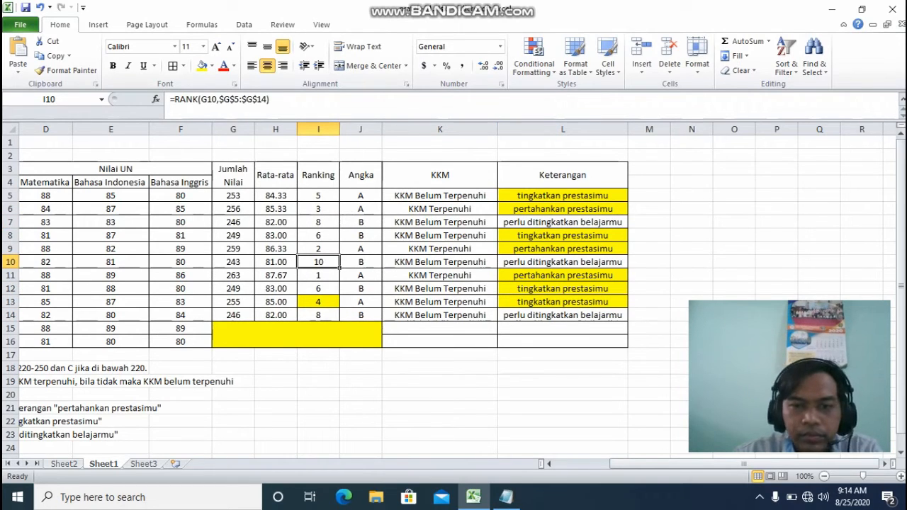
left_click(582, 464)
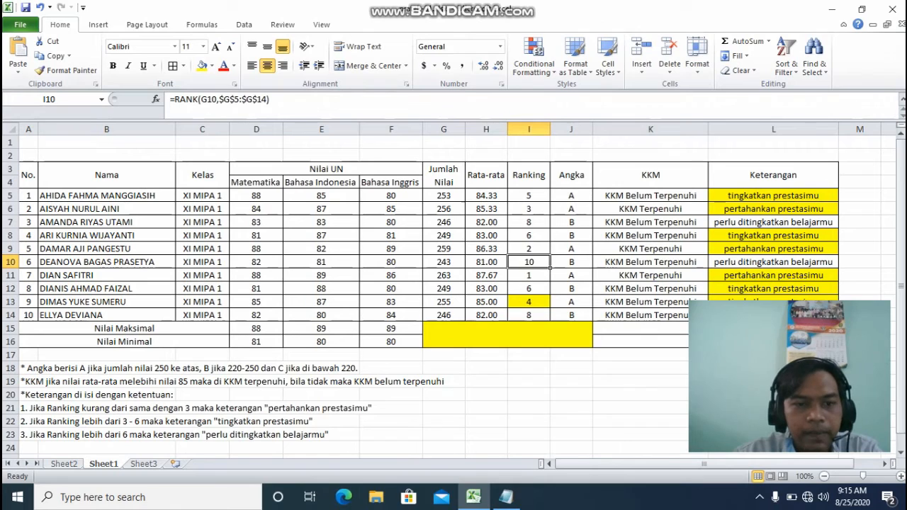
left_click(486, 355)
left_click(36, 157)
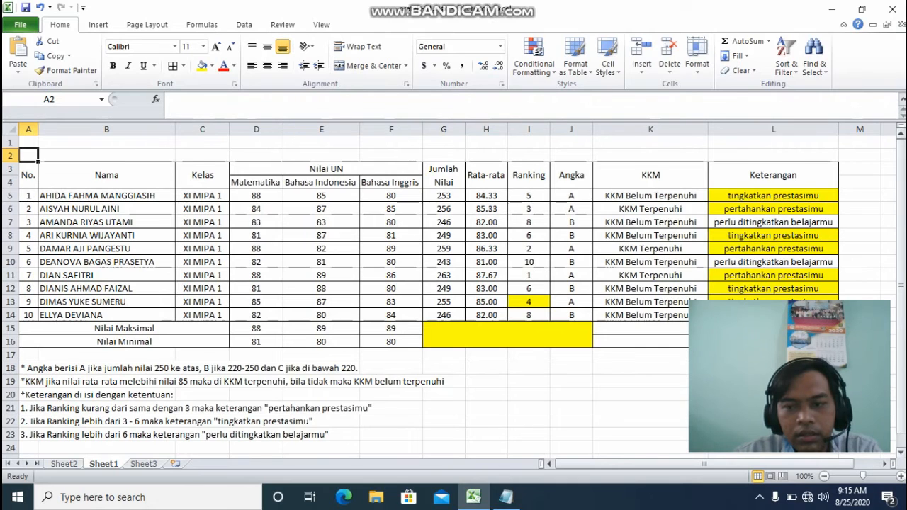
scroll(38, 160, "down", 1)
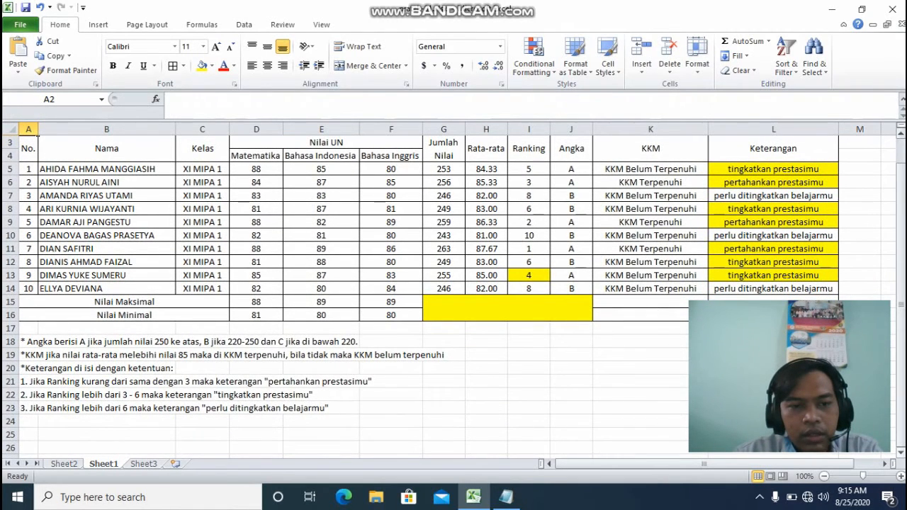